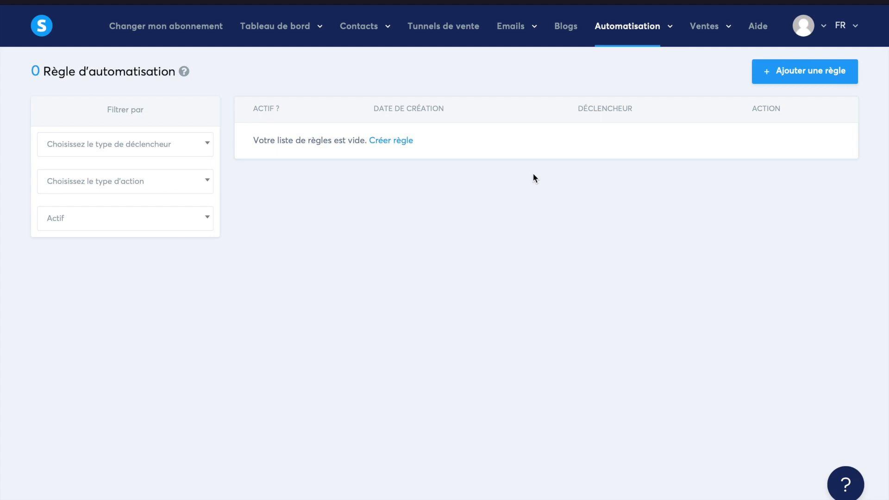
Create a new automation rule and give it the trigger "Inscription sur la page (optin)".
{"action": "left_click", "coordinate": [781, 75]}
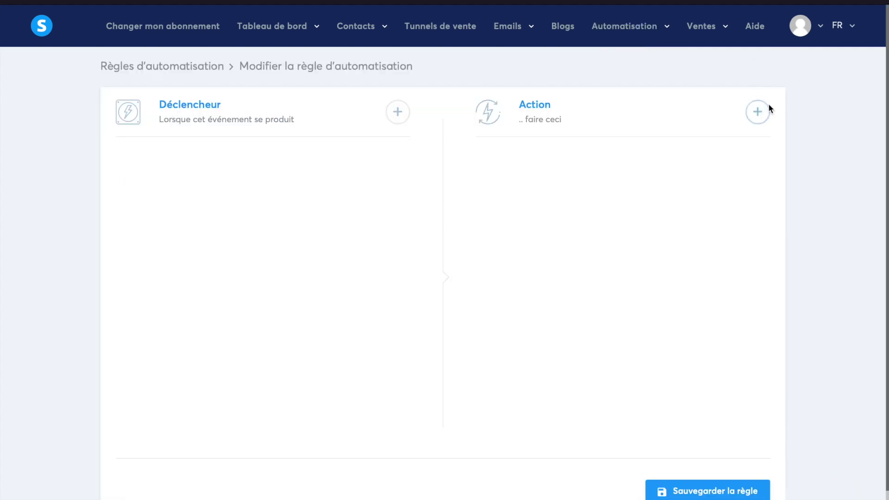
{"action": "left_click_drag", "start_coordinate": [159, 104], "coordinate": [214, 100]}
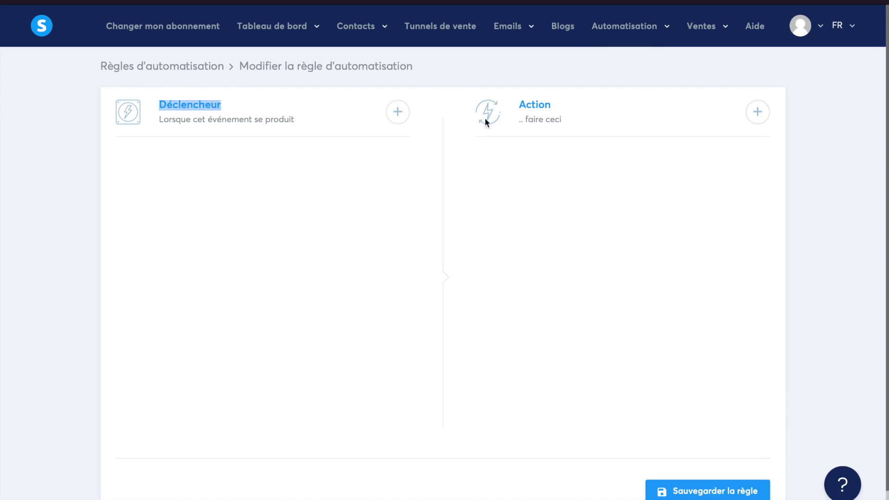
{"action": "left_click_drag", "start_coordinate": [188, 125], "coordinate": [275, 122]}
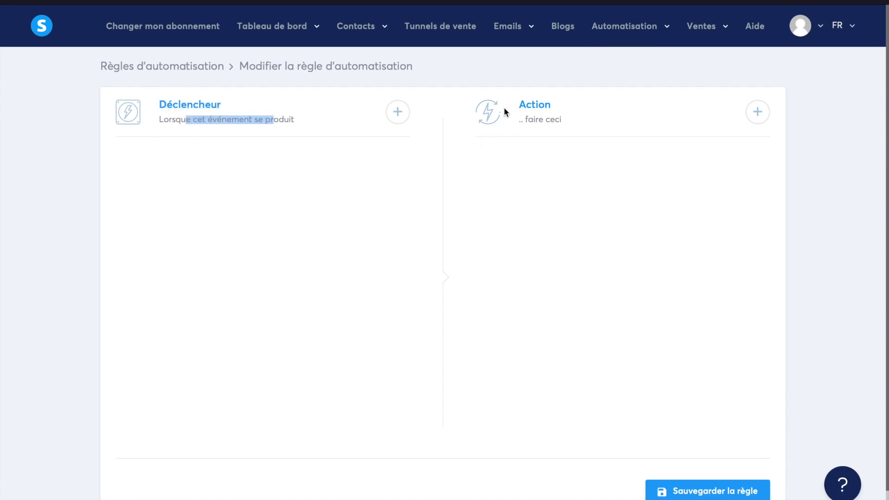
{"action": "left_click_drag", "start_coordinate": [526, 104], "coordinate": [566, 109]}
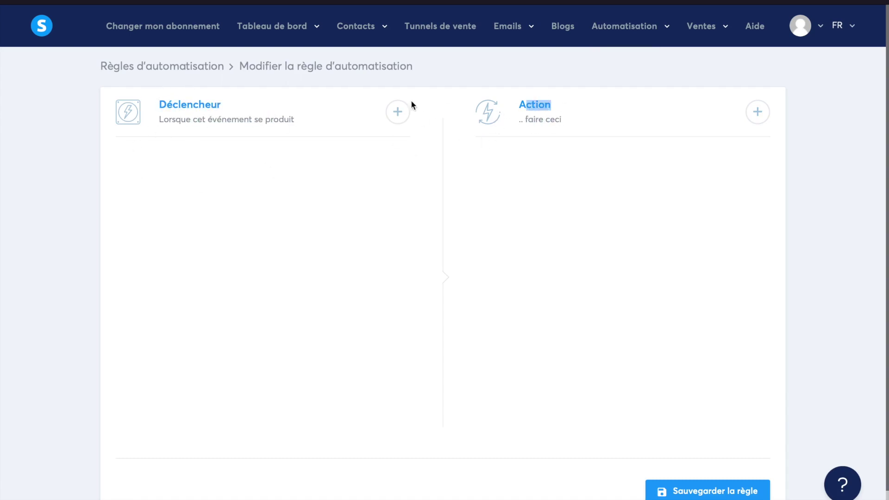
{"action": "left_click", "coordinate": [397, 111]}
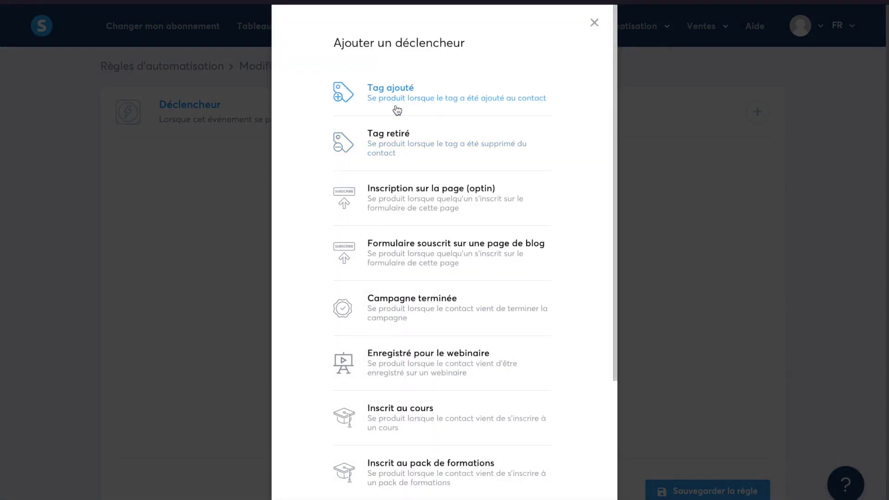
{"action": "left_click", "coordinate": [429, 206]}
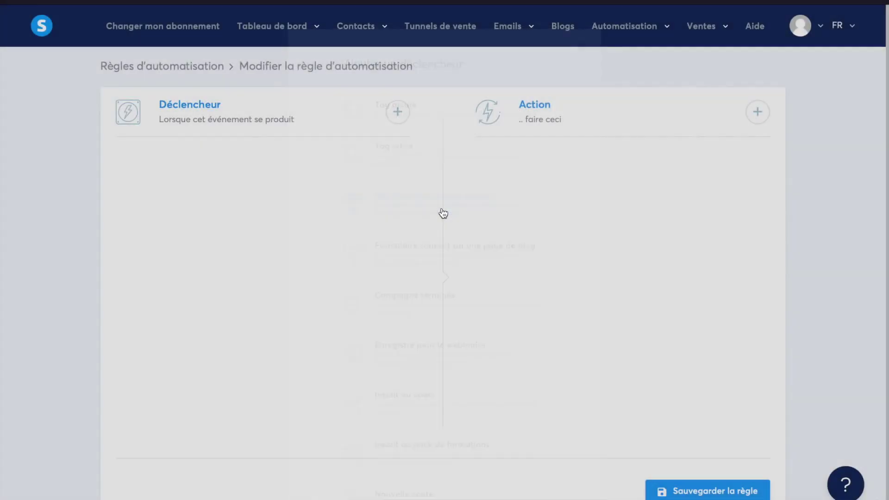
Open the sales funnels in a separate tab and check which pages "Tunnel de capture" contains.
{"action": "left_click", "coordinate": [289, 228]}
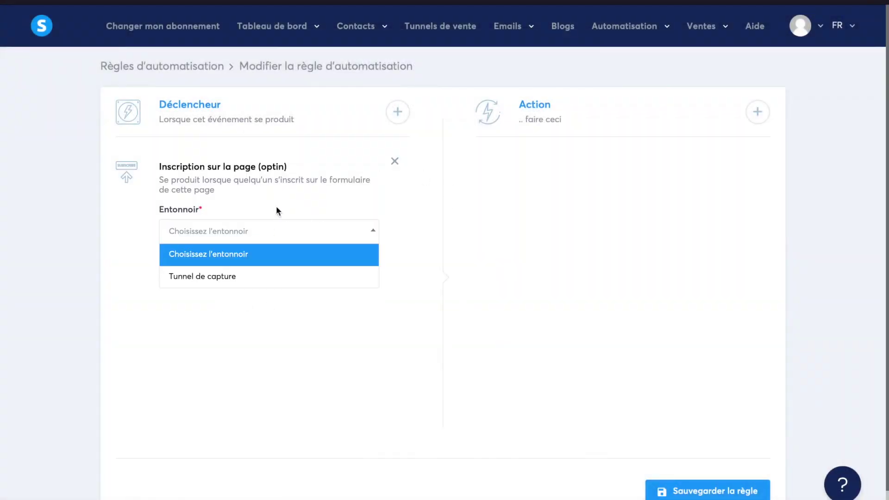
{"action": "left_click", "coordinate": [323, 178]}
{"action": "right_click", "coordinate": [439, 31]}
{"action": "left_click", "coordinate": [451, 34]}
{"action": "left_click", "coordinate": [505, 14]}
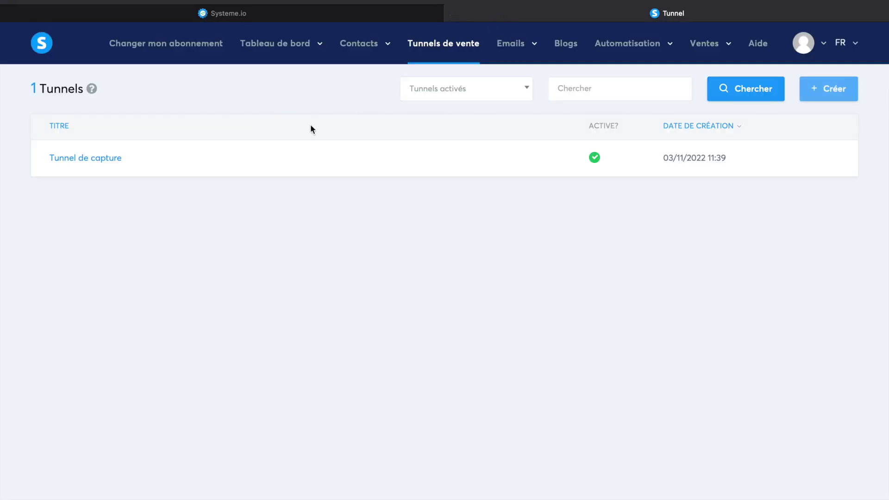
{"action": "left_click", "coordinate": [116, 159]}
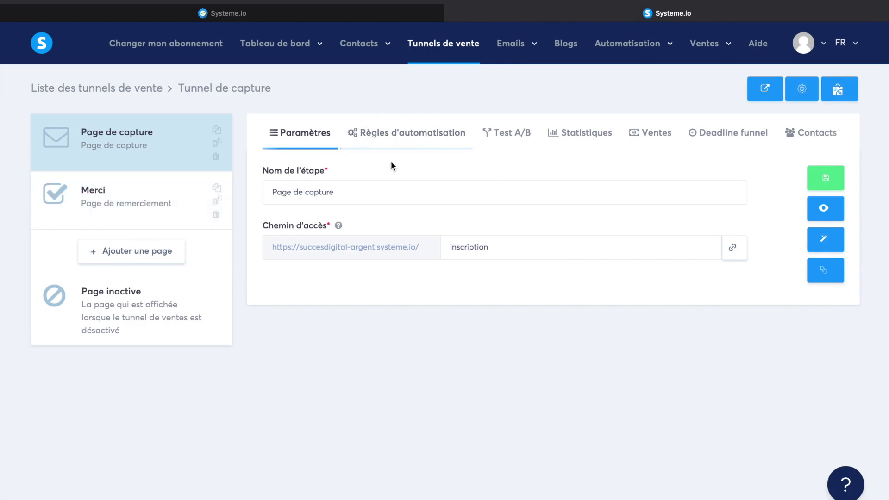
{"action": "left_click", "coordinate": [293, 9]}
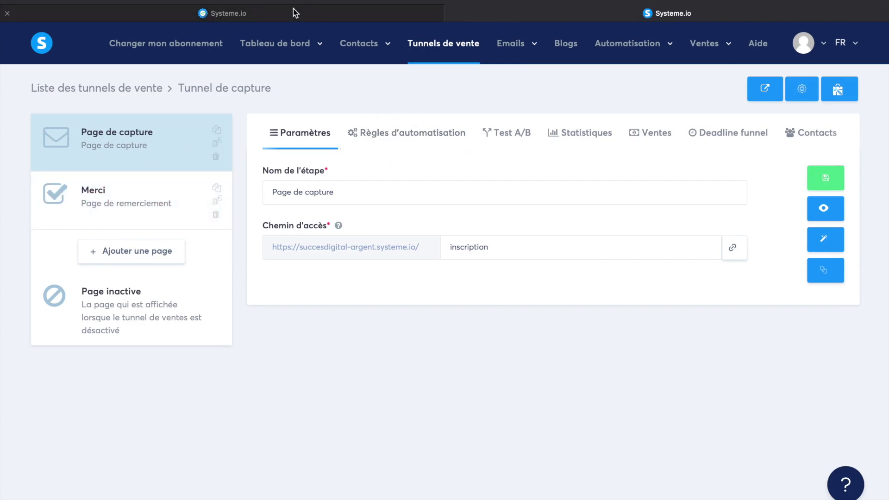
Set the optin trigger's funnel to "Tunnel de capture" and its page to "Page de capture".
{"action": "left_click", "coordinate": [218, 255]}
{"action": "left_click", "coordinate": [217, 295]}
{"action": "left_click", "coordinate": [230, 292]}
{"action": "left_click", "coordinate": [228, 330]}
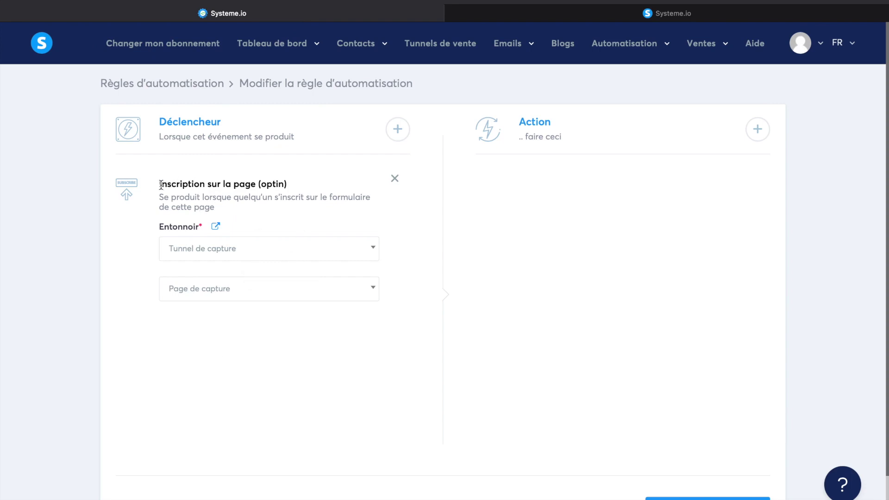
Add the action "Envoyer un email" to the automation rule.
{"action": "left_click_drag", "start_coordinate": [176, 184], "coordinate": [282, 184]}
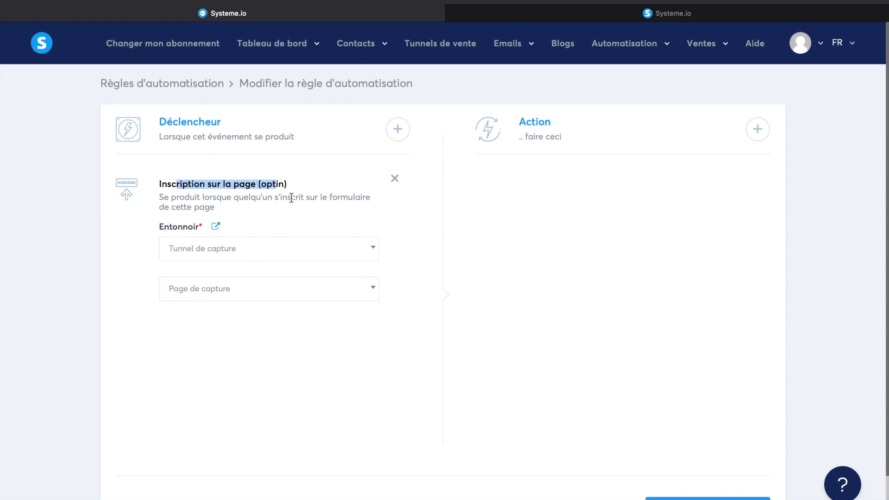
{"action": "left_click", "coordinate": [291, 196]}
{"action": "left_click", "coordinate": [758, 129]}
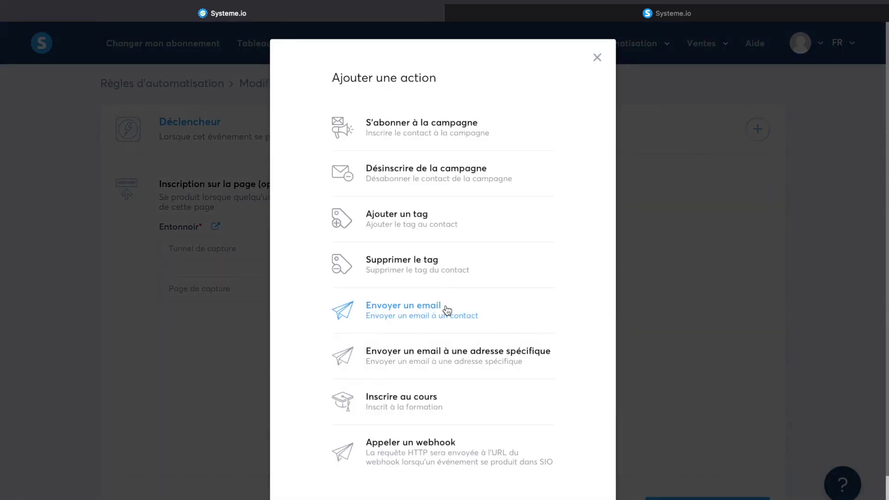
{"action": "left_click", "coordinate": [447, 310]}
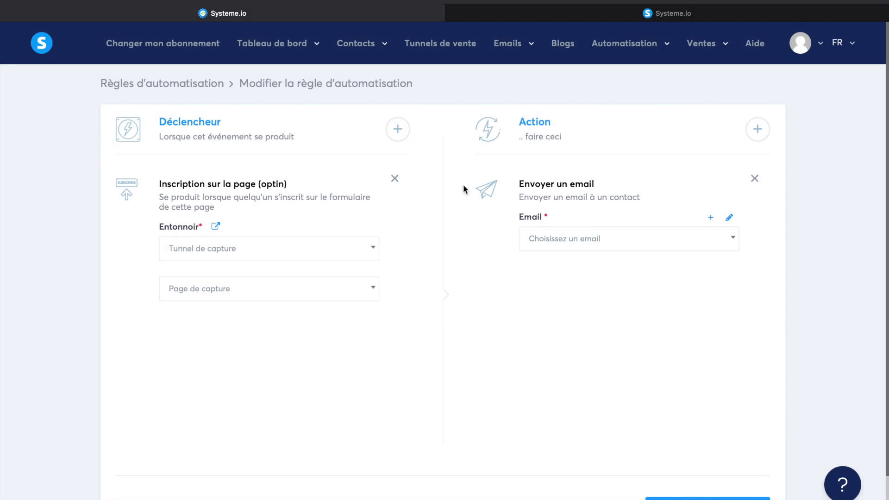
Preview the funnel's "Page de capture" and read the offer in its headline.
{"action": "left_click", "coordinate": [482, 17]}
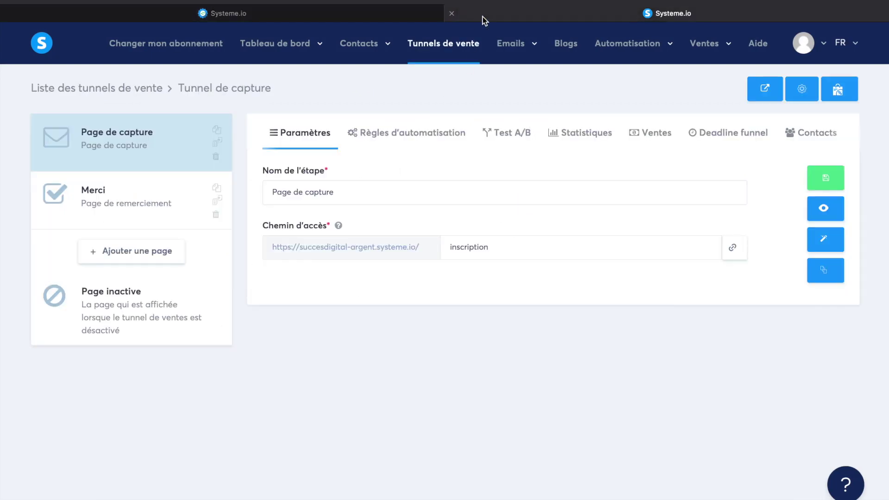
{"action": "left_click", "coordinate": [816, 209]}
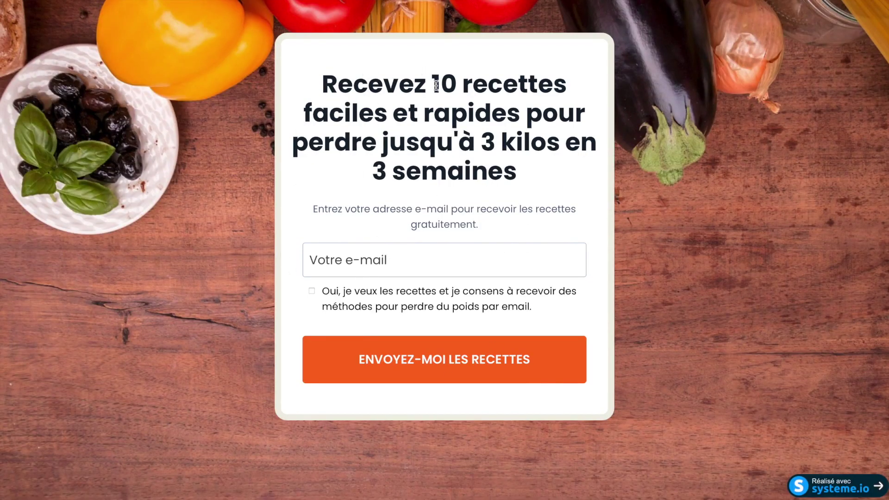
{"action": "double_click", "coordinate": [440, 114]}
{"action": "left_click", "coordinate": [367, 149]}
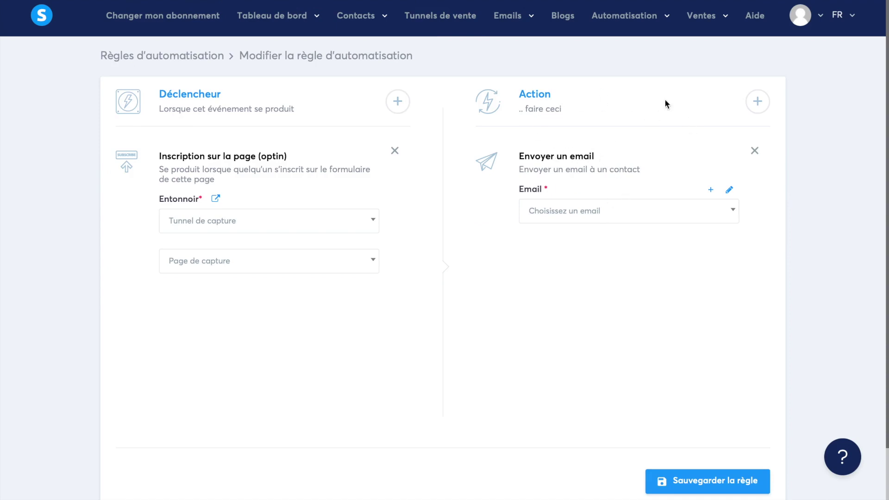
Open the rule action's email for editing and enter the subject "Voici votre cadeau de bienvenue !".
{"action": "left_click", "coordinate": [729, 189]}
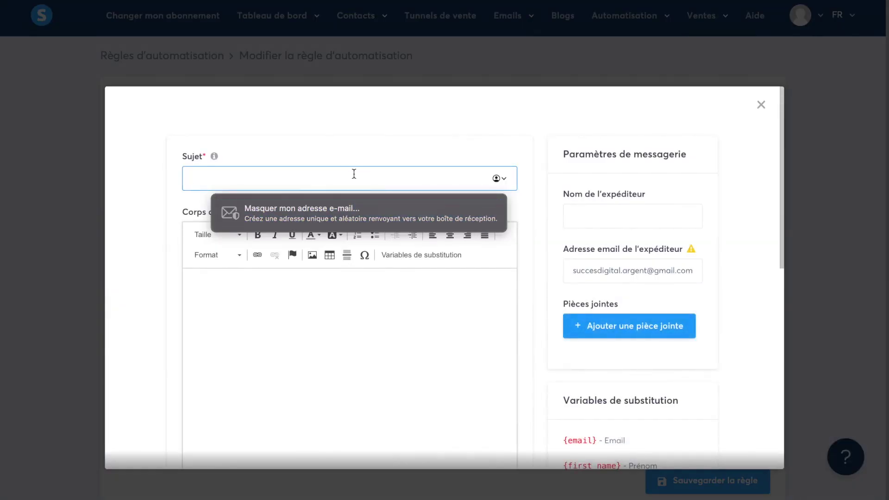
{"action": "type", "text": "Voicic"}
{"action": "key", "text": "BackSpace"}
{"action": "type", "text": "vo"}
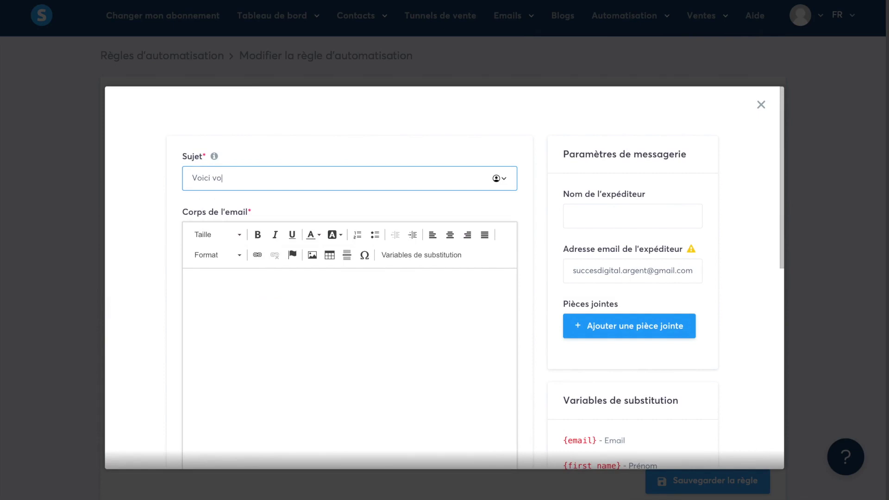
{"action": "type", "text": "tre cadeau de bienvenue !"}
Begin the email body with the greeting "Bonjour," followed by a new paragraph.
{"action": "left_click", "coordinate": [343, 312]}
{"action": "type", "text": "Bonjour,"}
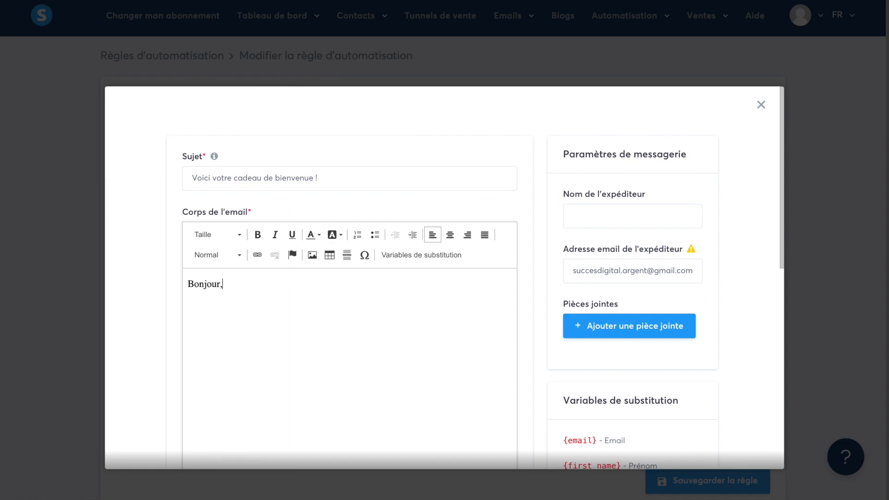
{"action": "key", "text": "Return"}
{"action": "type", "text": "Félicitations,"}
{"action": "key", "text": "BackSpace"}
{"action": "key", "text": "BackSpace"}
{"action": "key", "text": "BackSpace"}
{"action": "key", "text": "BackSpace"}
{"action": "key", "text": "BackSpace"}
{"action": "key", "text": "BackSpace"}
{"action": "key", "text": "BackSpace"}
{"action": "key", "text": "BackSpace"}
{"action": "key", "text": "BackSpace"}
{"action": "key", "text": "BackSpace"}
{"action": "key", "text": "BackSpace"}
{"action": "key", "text": "BackSpace"}
{"action": "key", "text": "BackSpace"}
{"action": "key", "text": "BackSpace"}
{"action": "key", "text": "BackSpace"}
Write the body sentence "Vous avez demandé à recevoir votre exemplaire gratuit des 10 recettes pour perdre jusqu'à 3 kilos en 3 semaines".
{"action": "type", "text": "Vous avez demandé à rece"}
{"action": "key", "text": "BackSpace"}
{"action": "type", "text": "cevoir votre ex"}
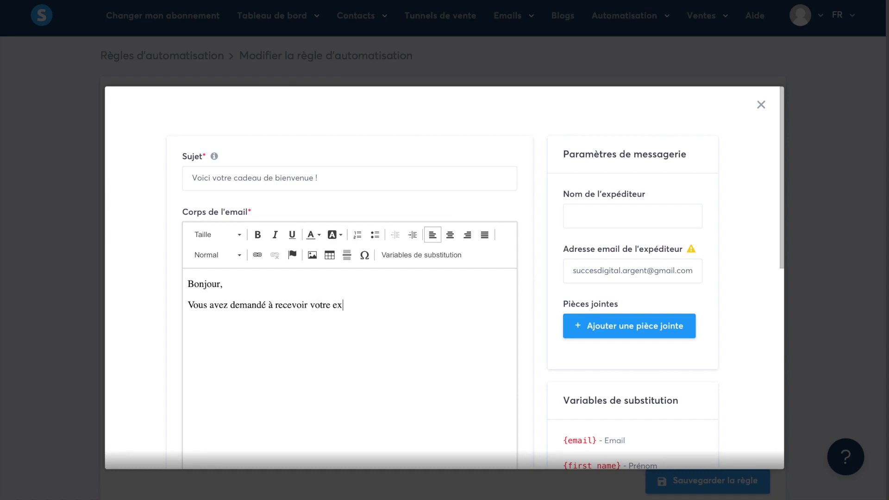
{"action": "type", "text": "emplaire gratuit des 10 recetes pou"}
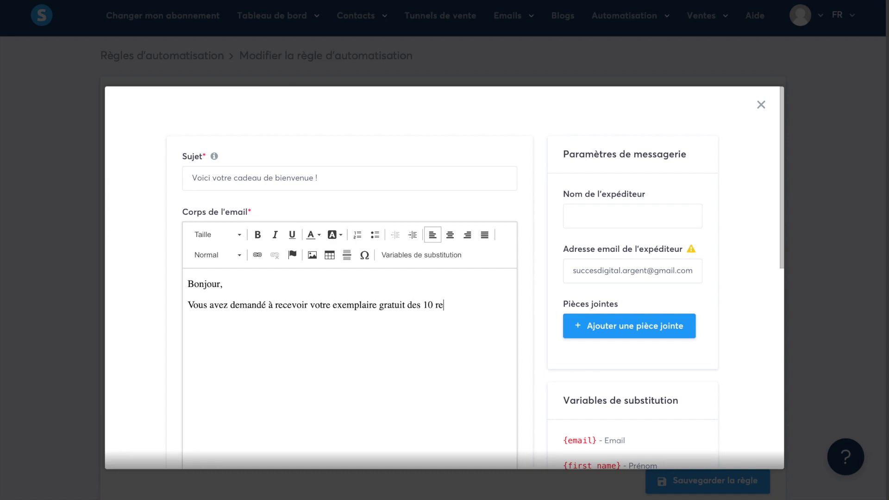
{"action": "key", "text": "BackSpace"}
{"action": "key", "text": "BackSpace"}
{"action": "key", "text": "BackSpace"}
{"action": "key", "text": "BackSpace"}
{"action": "key", "text": "BackSpace"}
{"action": "key", "text": "BackSpace"}
{"action": "type", "text": "tes pour"}
{"action": "type", "text": " perdre du poi"}
{"action": "key", "text": "BackSpace"}
{"action": "key", "text": "BackSpace"}
{"action": "key", "text": "BackSpace"}
{"action": "key", "text": "BackSpace"}
{"action": "key", "text": "BackSpace"}
{"action": "key", "text": "BackSpace"}
{"action": "key", "text": "BackSpace"}
{"action": "key", "text": "BackSpace"}
{"action": "key", "text": "BackSpace"}
{"action": "key", "text": "BackSpace"}
{"action": "key", "text": "BackSpace"}
{"action": "key", "text": "BackSpace"}
{"action": "key", "text": "BackSpace"}
{"action": "type", "text": "perdre jusq"}
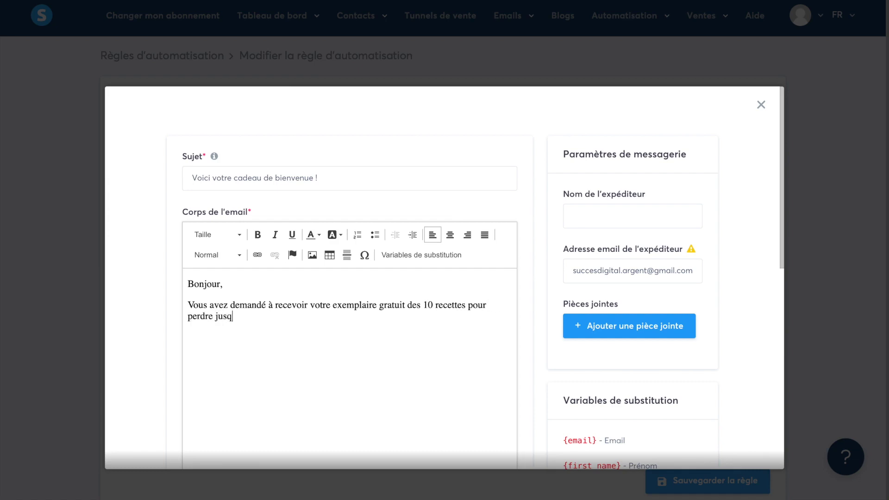
{"action": "type", "text": "u'à 3 kilos en 3 semaines"}
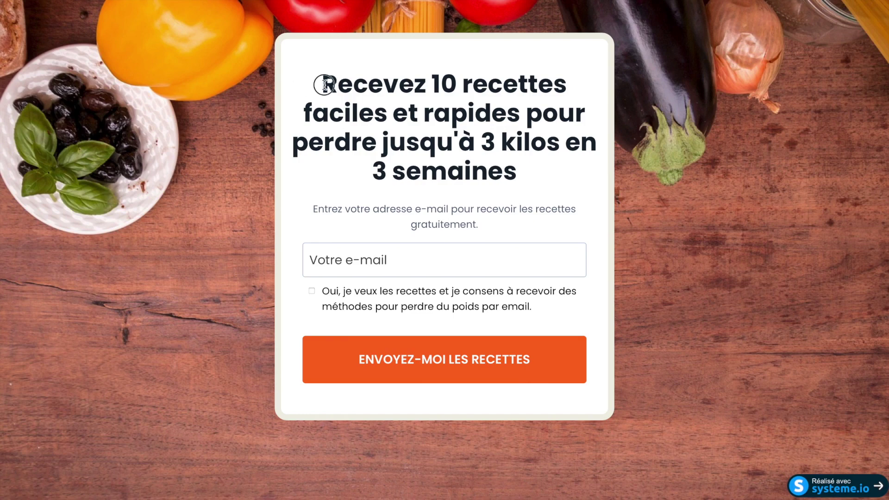
{"action": "left_click_drag", "start_coordinate": [323, 84], "coordinate": [521, 176]}
{"action": "left_click", "coordinate": [421, 138]}
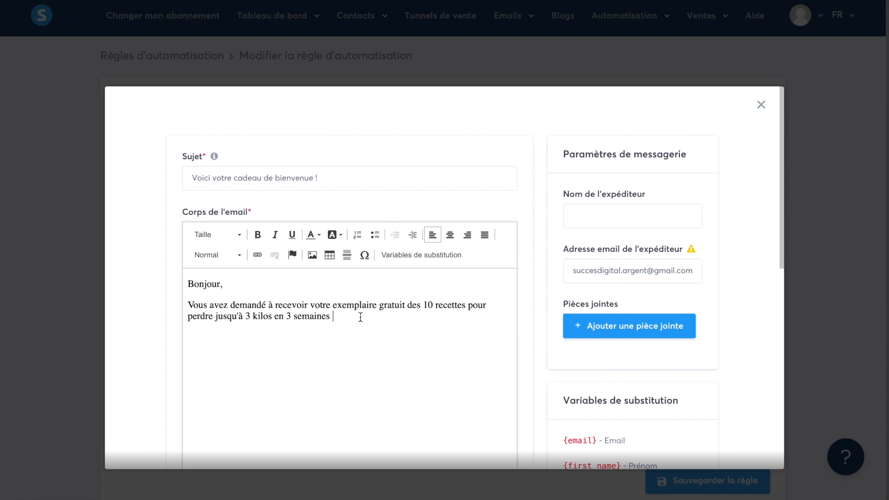
End the first sentence with a period and add the paragraph "Vous pouvez télécharger votre ebook en pièce jointe".
{"action": "type", "text": "Vous pouvez recevoir"}
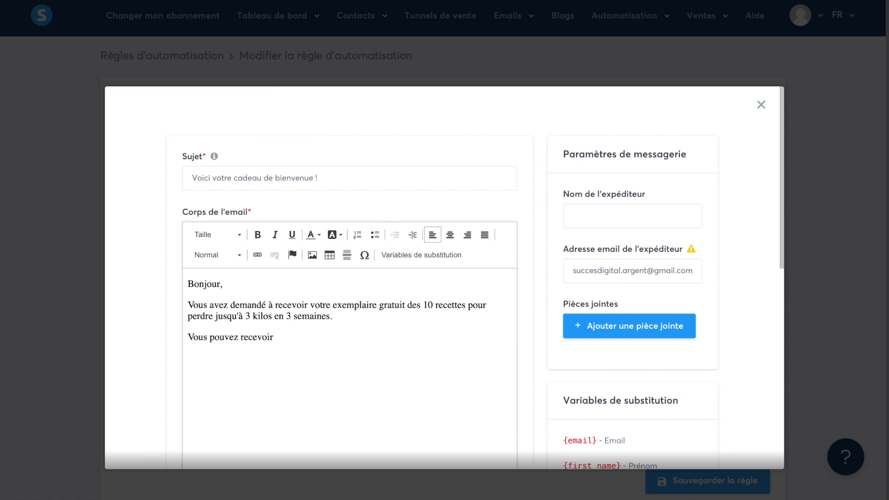
{"action": "key", "text": "BackSpace"}
{"action": "key", "text": "BackSpace"}
{"action": "key", "text": "BackSpace"}
{"action": "key", "text": "BackSpace"}
{"action": "key", "text": "BackSpace"}
{"action": "key", "text": "BackSpace"}
{"action": "key", "text": "BackSpace"}
{"action": "type", "text": "télécharger votre ebook d"}
{"action": "key", "text": "BackSpace"}
{"action": "type", "text": "en pièce jointe"}
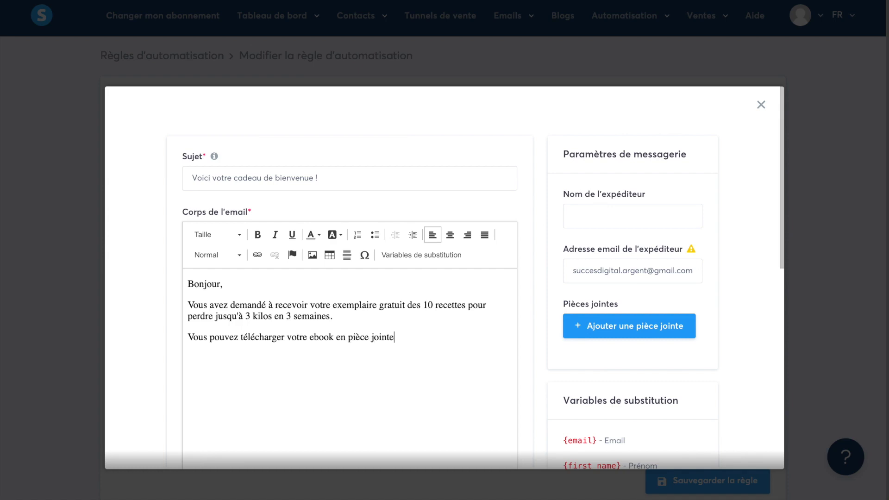
Finish the email body with the closing "À bientôt," and the sender's first name on its own line.
{"action": "type", "text": ". à bientôt,"}
{"action": "key", "text": "Return"}
{"action": "type", "text": "Alexandre"}
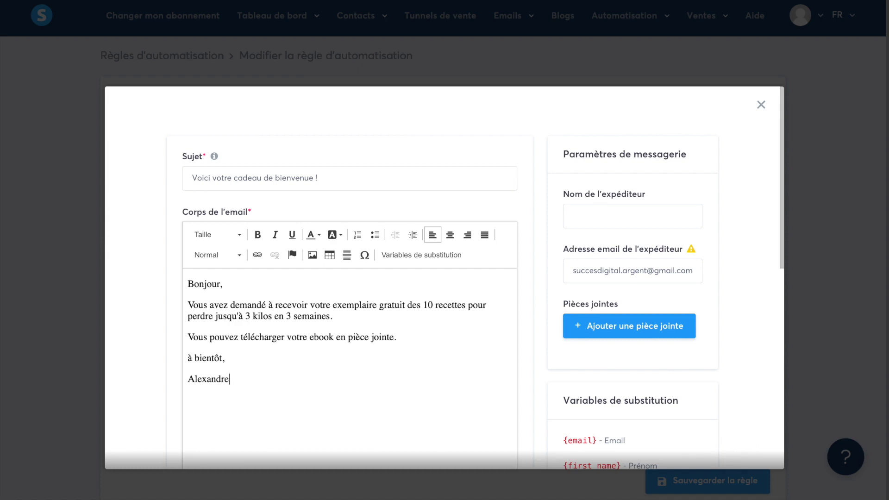
{"action": "key", "text": "BackSpace"}
{"action": "type", "text": "À"}
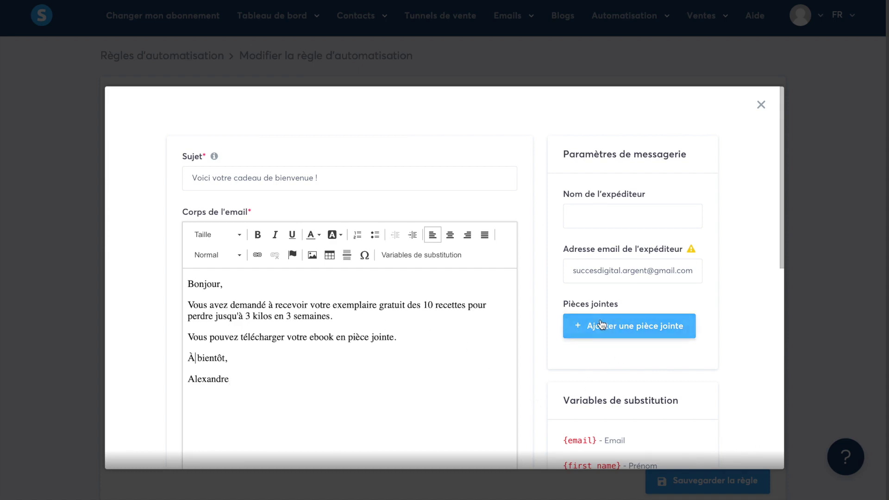
Enter the sender's first name as the sender name in the email settings.
{"action": "left_click_drag", "start_coordinate": [620, 304], "coordinate": [579, 330]}
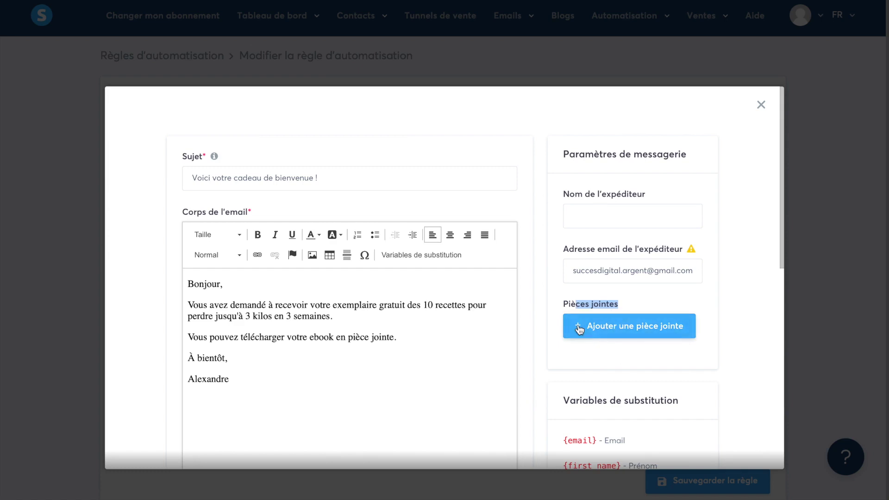
{"action": "left_click", "coordinate": [614, 354]}
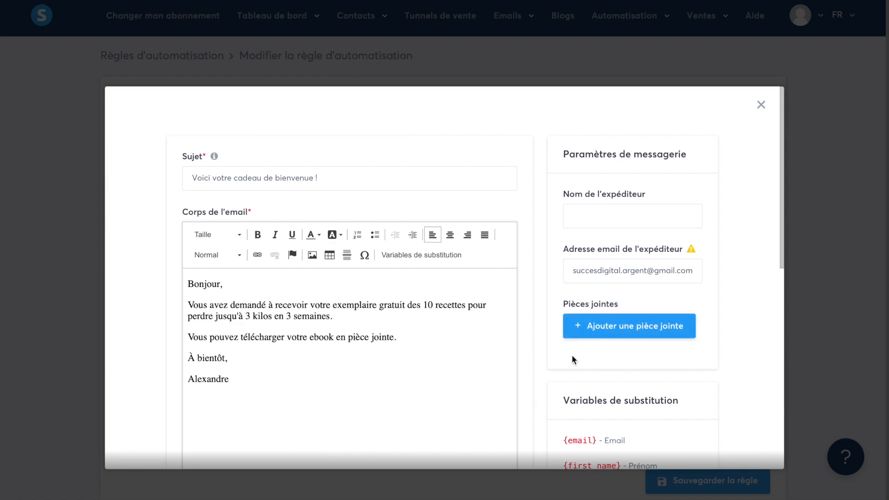
{"action": "left_click", "coordinate": [622, 223]}
{"action": "type", "text": "Alexandre"}
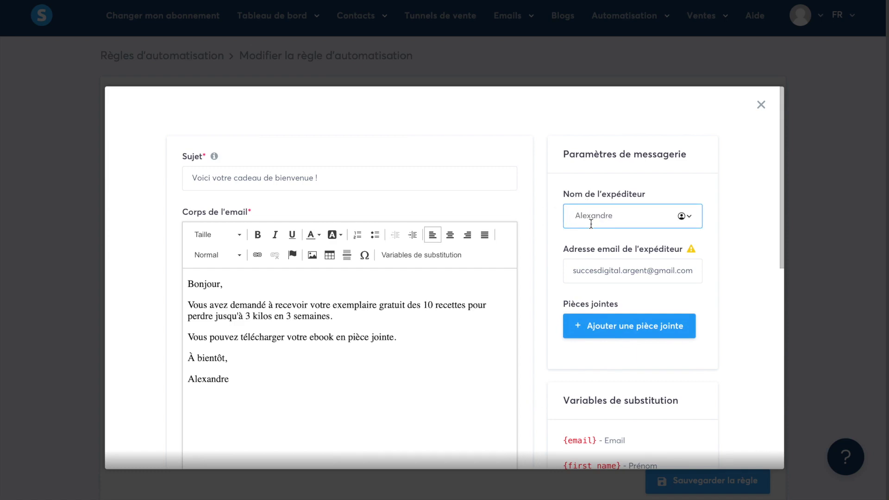
Examine the warning attached to the sender's email address.
{"action": "key", "text": "Tab"}
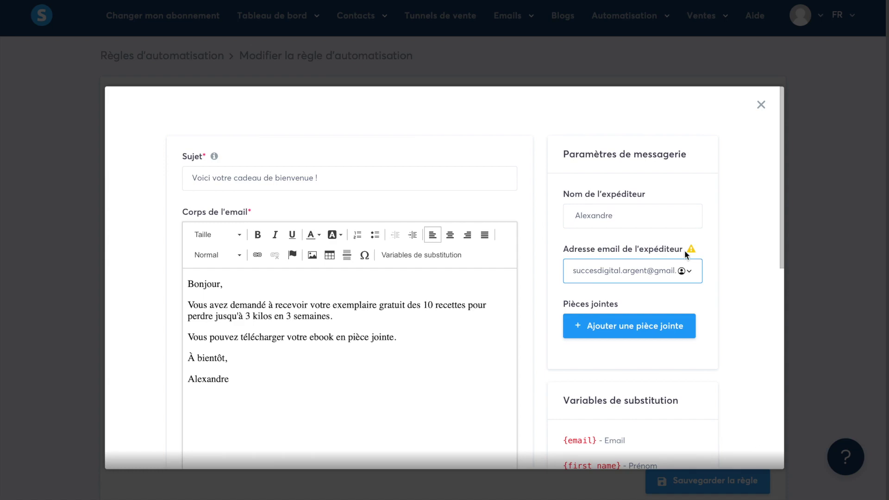
{"action": "left_click", "coordinate": [694, 255]}
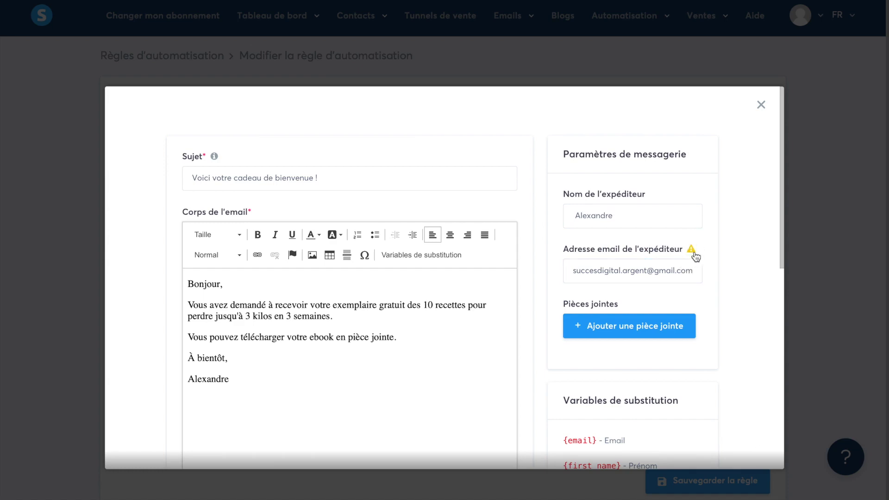
{"action": "mouse_move", "coordinate": [699, 249]}
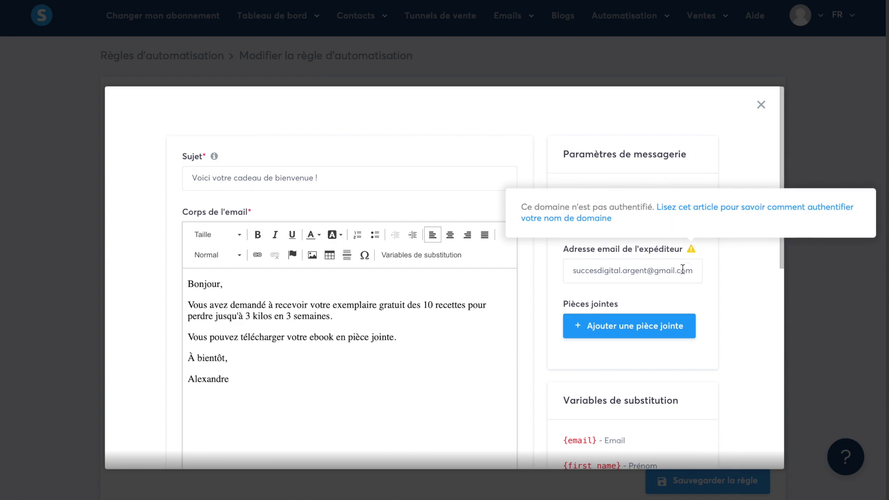
Check the sender address's domain and open the article about authenticating a domain name in a new browser tab.
{"action": "left_click_drag", "start_coordinate": [663, 271], "coordinate": [723, 272]}
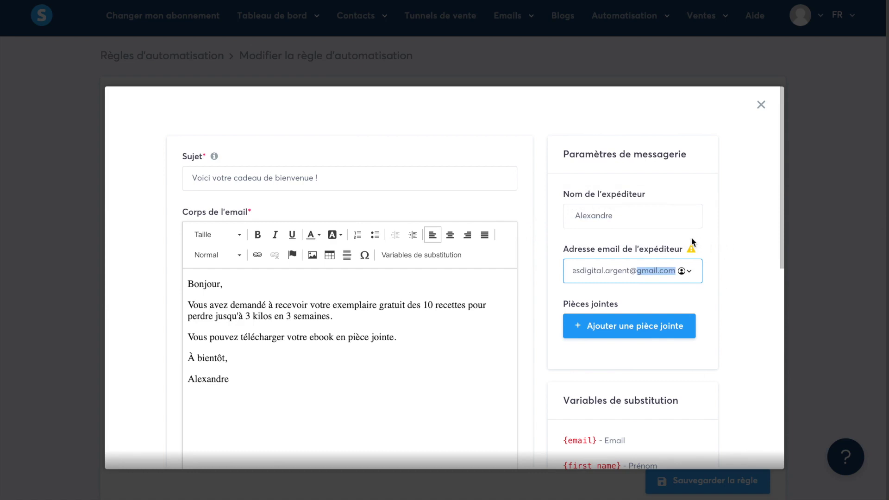
{"action": "left_click", "coordinate": [693, 252]}
{"action": "mouse_move", "coordinate": [693, 255]}
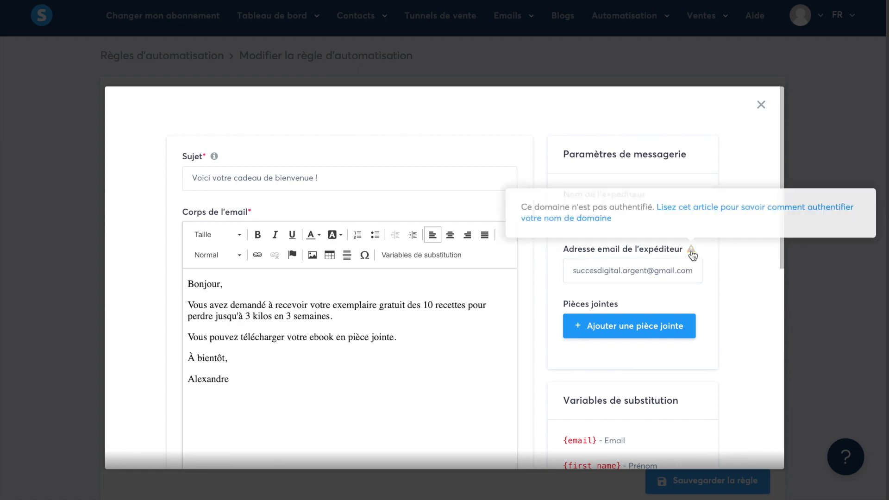
{"action": "right_click", "coordinate": [677, 206]}
{"action": "left_click", "coordinate": [698, 213]}
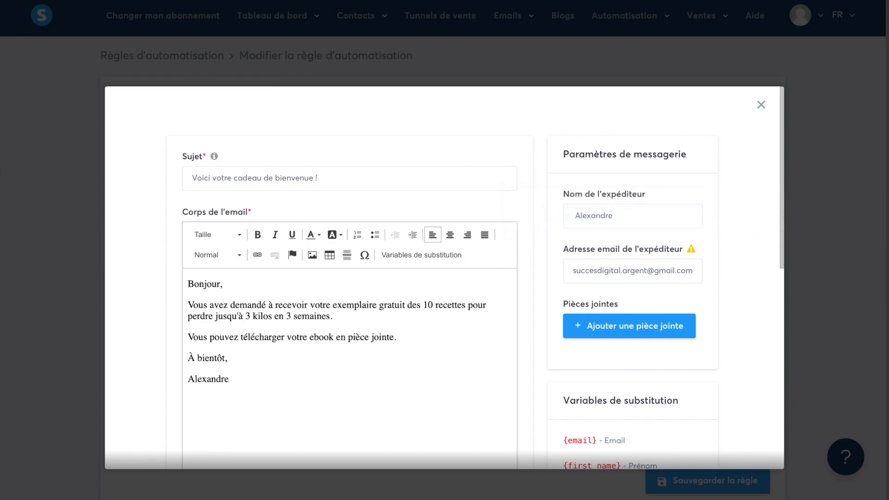
{"action": "key", "text": "ctrl+Tab"}
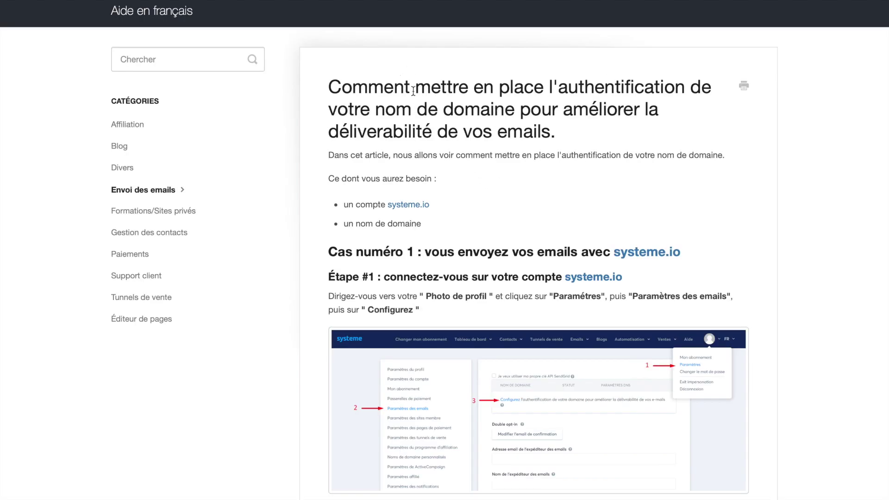
Read the help article's title about authenticating a domain name to improve email deliverability.
{"action": "left_click_drag", "start_coordinate": [492, 82], "coordinate": [680, 86]}
{"action": "left_click_drag", "start_coordinate": [375, 111], "coordinate": [579, 128]}
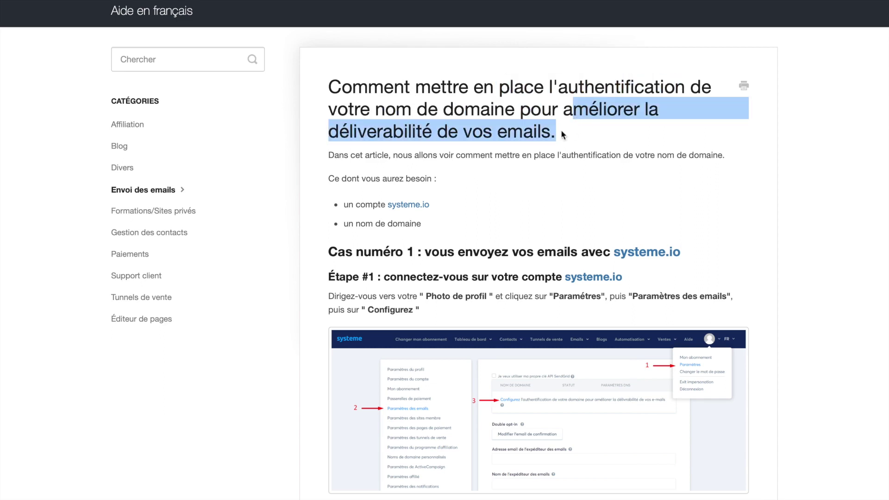
{"action": "left_click", "coordinate": [539, 137]}
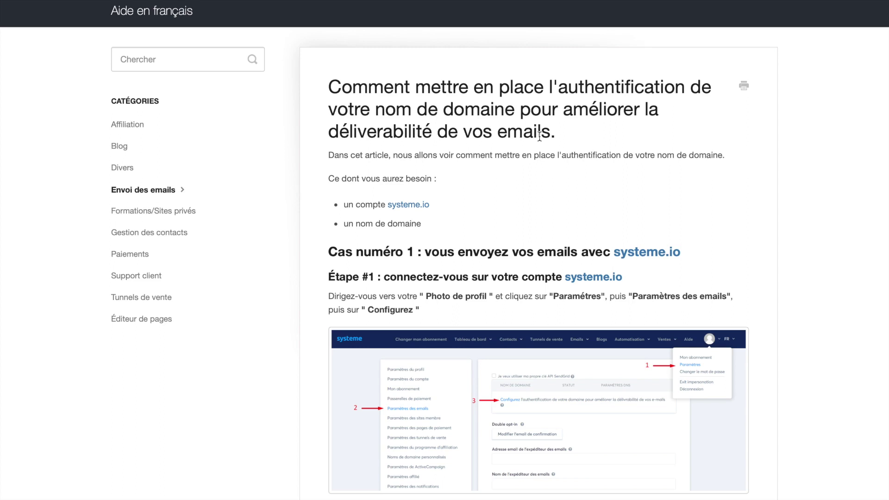
{"action": "left_click_drag", "start_coordinate": [329, 133], "coordinate": [601, 135]}
{"action": "left_click", "coordinate": [584, 155]}
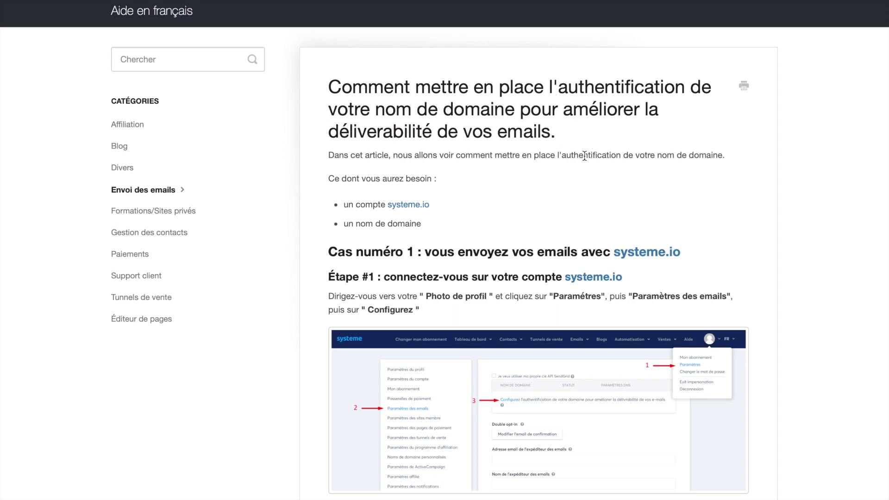
{"action": "double_click", "coordinate": [361, 134]}
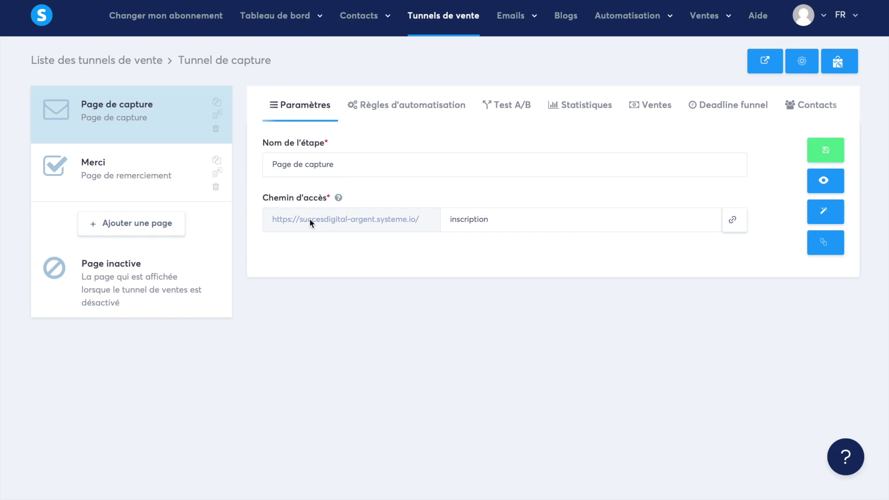
Examine the systeme.io domain used in the capture page's access path.
{"action": "left_click_drag", "start_coordinate": [299, 218], "coordinate": [424, 218]}
{"action": "left_click", "coordinate": [381, 220]}
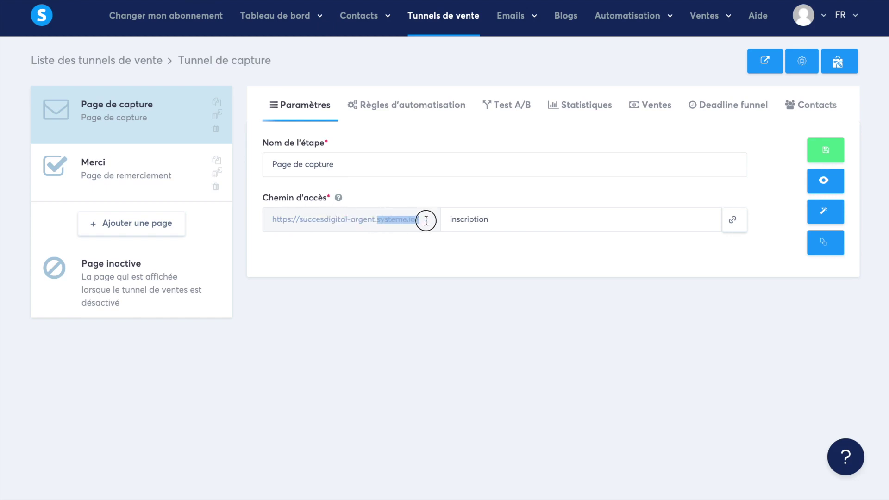
{"action": "left_click", "coordinate": [402, 267]}
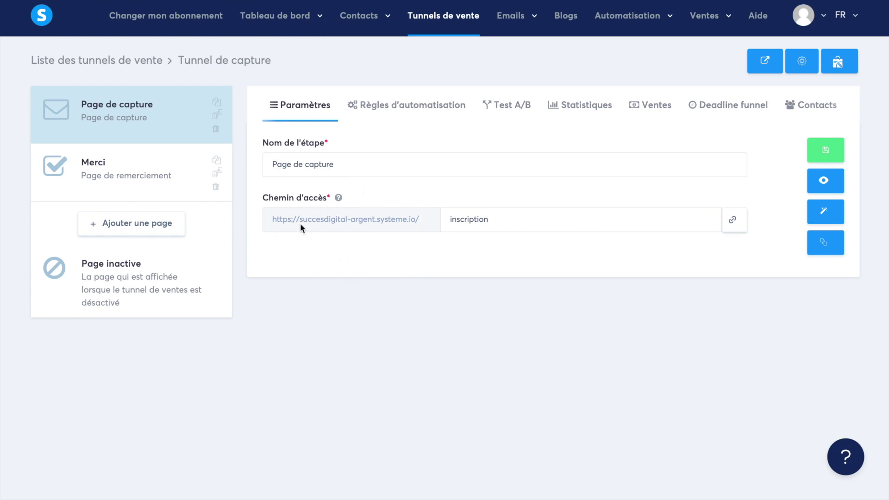
{"action": "left_click_drag", "start_coordinate": [304, 226], "coordinate": [456, 218]}
{"action": "left_click", "coordinate": [398, 266]}
Open the domain names section of the account settings.
{"action": "left_click", "coordinate": [803, 15]}
{"action": "left_click", "coordinate": [759, 74]}
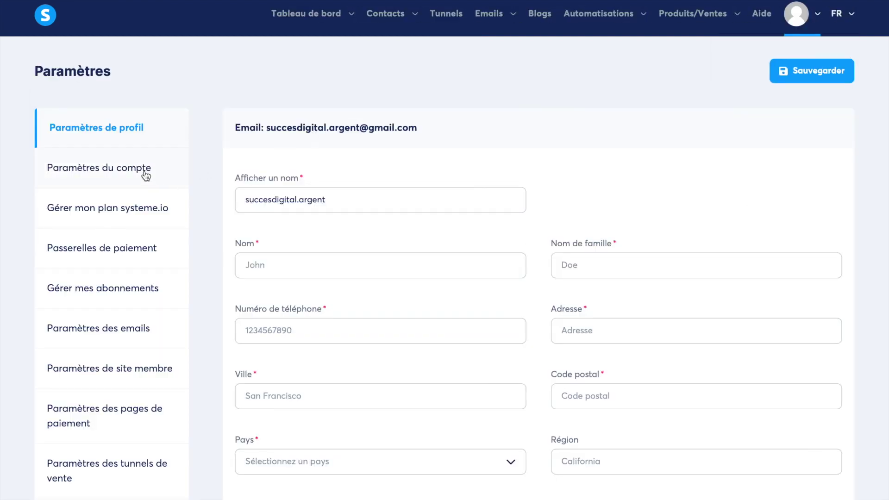
{"action": "left_click", "coordinate": [145, 172]}
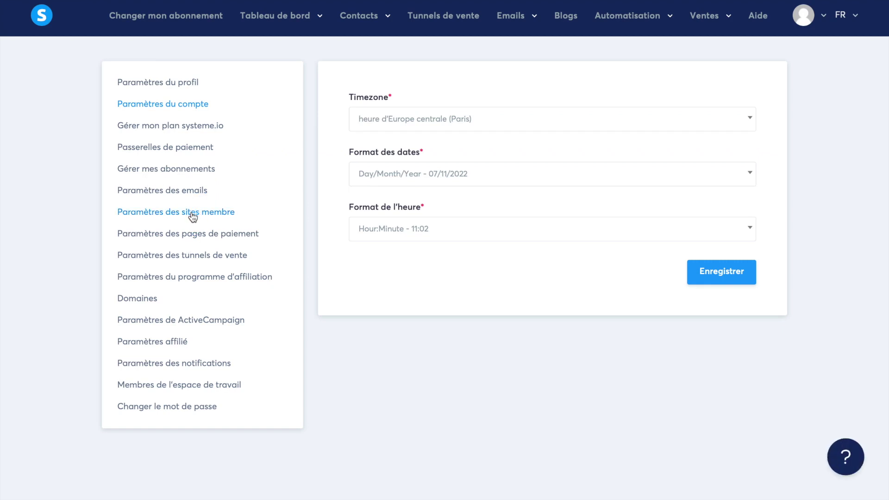
{"action": "left_click", "coordinate": [145, 297]}
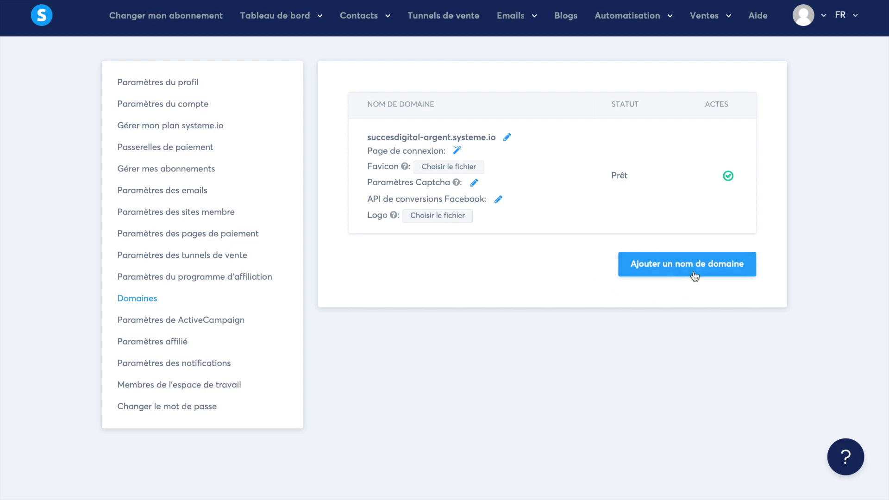
Search the help pages for "nom de domaine" and skim the article "Comment connecter votre nom de domaine à Systeme.io".
{"action": "left_click", "coordinate": [758, 15]}
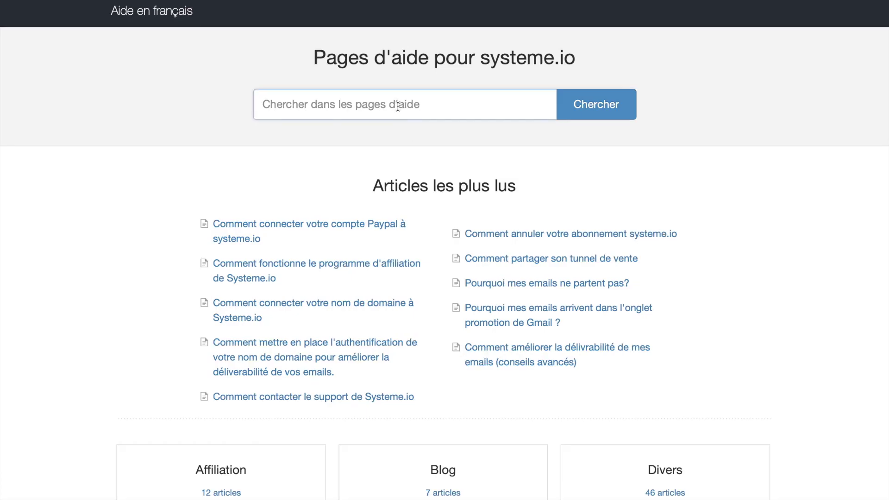
{"action": "type", "text": "nom de domaine"}
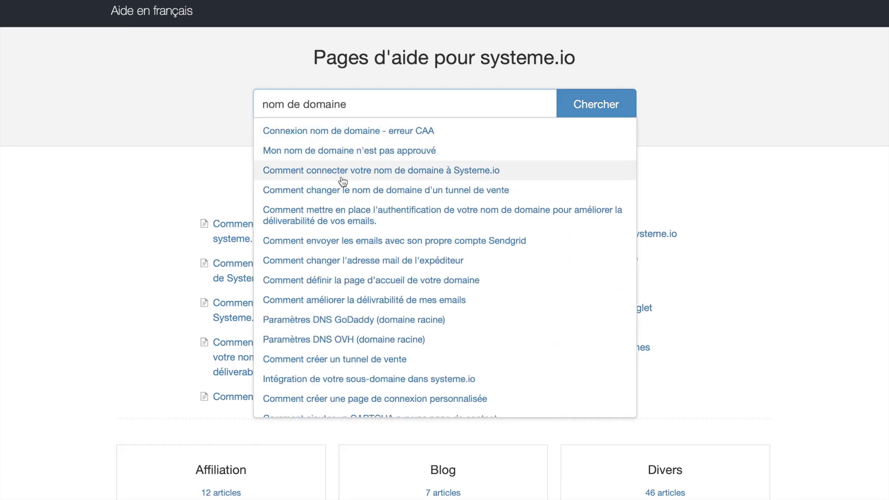
{"action": "left_click", "coordinate": [464, 174]}
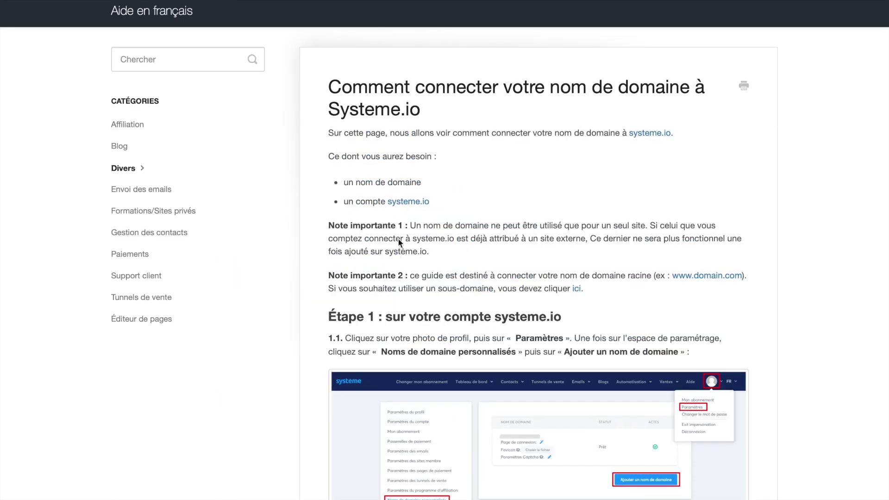
{"action": "scroll", "coordinate": [398, 252], "scroll_direction": "down", "scroll_amount": 10}
{"action": "scroll", "coordinate": [398, 253], "scroll_direction": "down", "scroll_amount": 20}
{"action": "scroll", "coordinate": [398, 253], "scroll_direction": "up", "scroll_amount": 6}
{"action": "scroll", "coordinate": [398, 253], "scroll_direction": "up", "scroll_amount": 15}
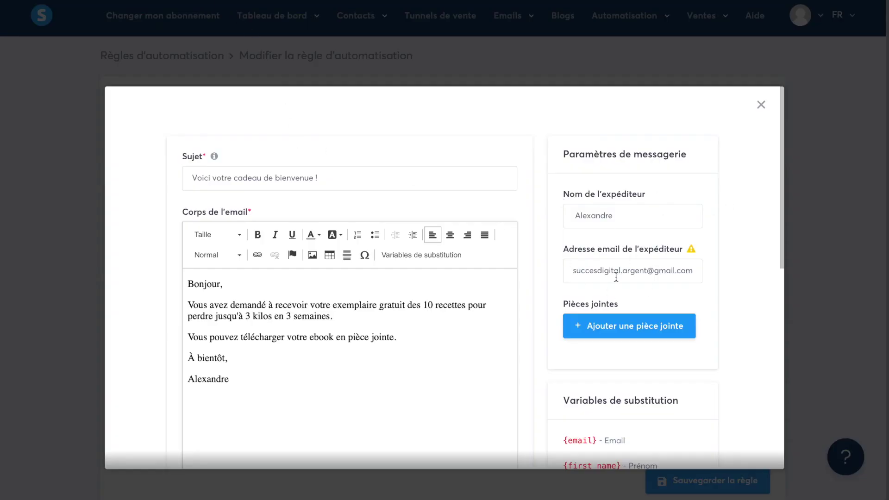
Return to the automation email and review its sender address, settings and body text.
{"action": "double_click", "coordinate": [667, 270]}
{"action": "left_click", "coordinate": [722, 290]}
{"action": "scroll", "coordinate": [723, 291], "scroll_direction": "down", "scroll_amount": 8}
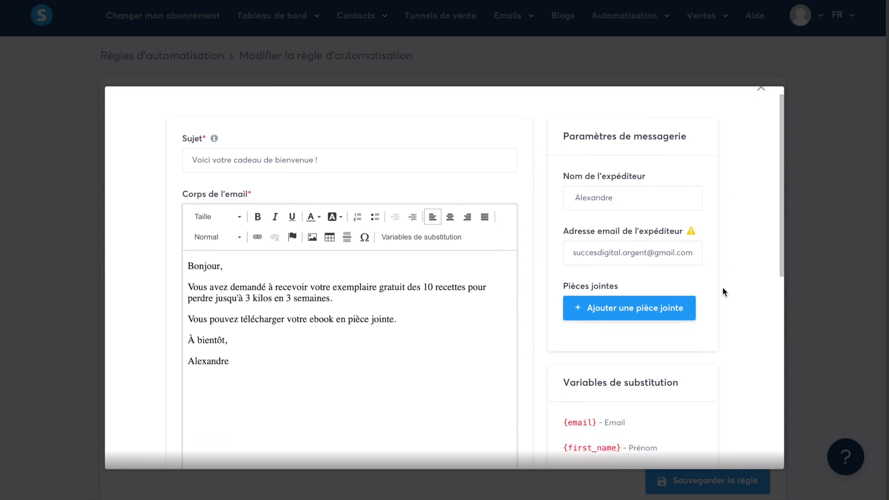
{"action": "scroll", "coordinate": [688, 365], "scroll_direction": "up", "scroll_amount": 8}
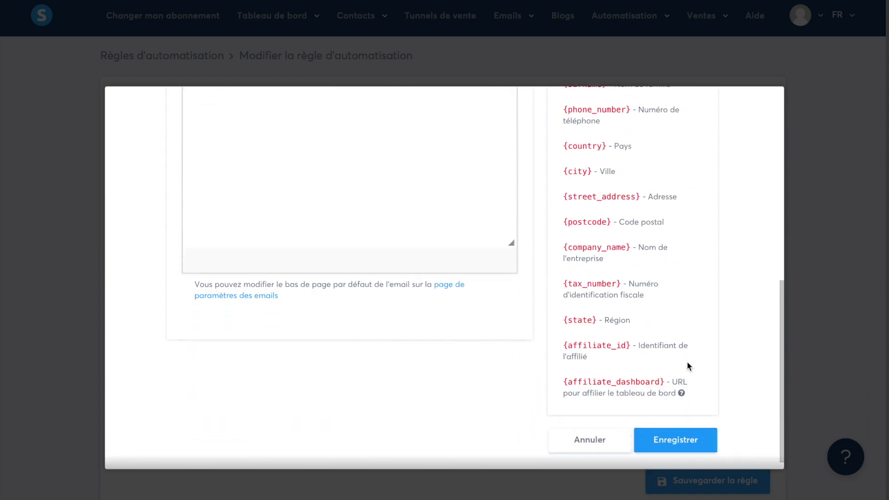
{"action": "left_click", "coordinate": [221, 291]}
{"action": "left_click_drag", "start_coordinate": [222, 292], "coordinate": [354, 351]}
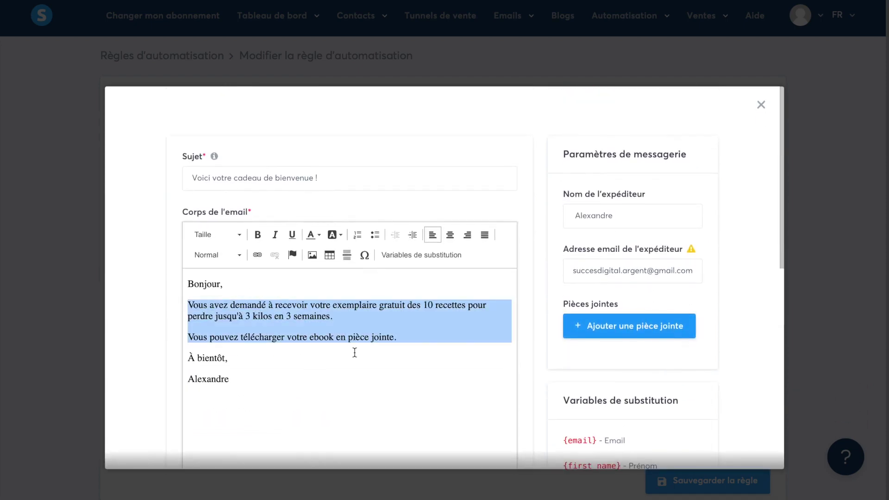
Save the welcome gift email, and save the automation rule.
{"action": "left_click", "coordinate": [645, 371]}
{"action": "scroll", "coordinate": [641, 379], "scroll_direction": "down", "scroll_amount": 2}
{"action": "scroll", "coordinate": [642, 378], "scroll_direction": "down", "scroll_amount": 6}
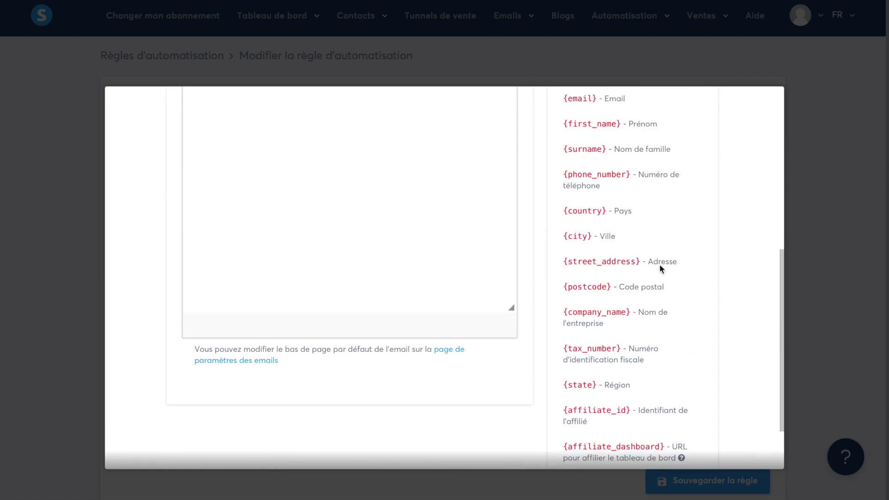
{"action": "scroll", "coordinate": [659, 270], "scroll_direction": "up", "scroll_amount": 4}
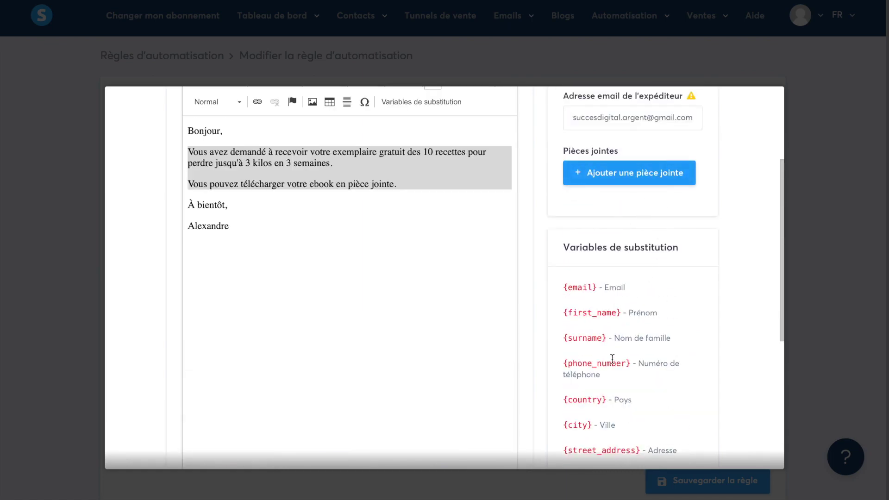
{"action": "scroll", "coordinate": [667, 301], "scroll_direction": "down", "scroll_amount": 10}
{"action": "left_click", "coordinate": [690, 428]}
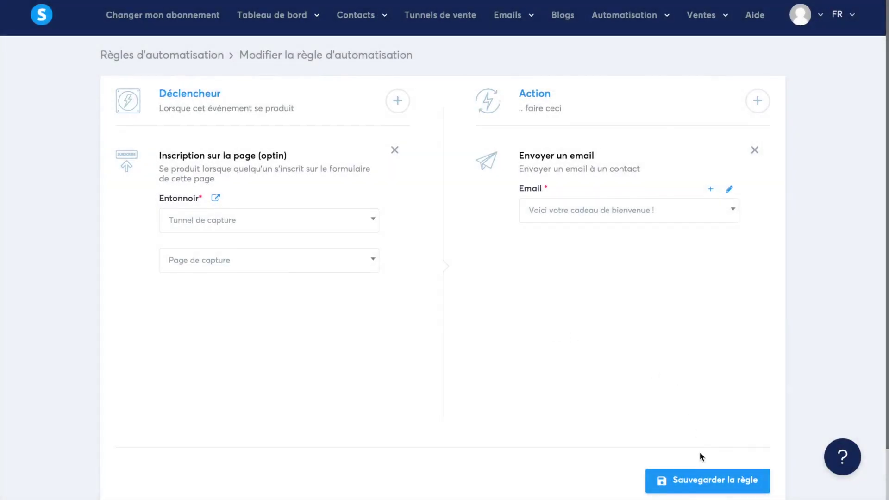
{"action": "scroll", "coordinate": [697, 440], "scroll_direction": "down", "scroll_amount": 2}
{"action": "left_click", "coordinate": [692, 421]}
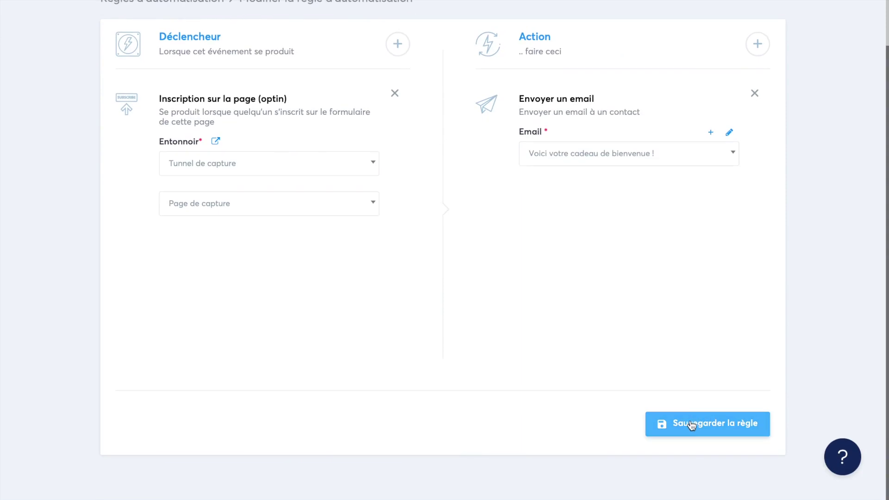
Add an "Ajouter un tag" action to the rule and check which tags it offers.
{"action": "scroll", "coordinate": [737, 122], "scroll_direction": "up", "scroll_amount": 2}
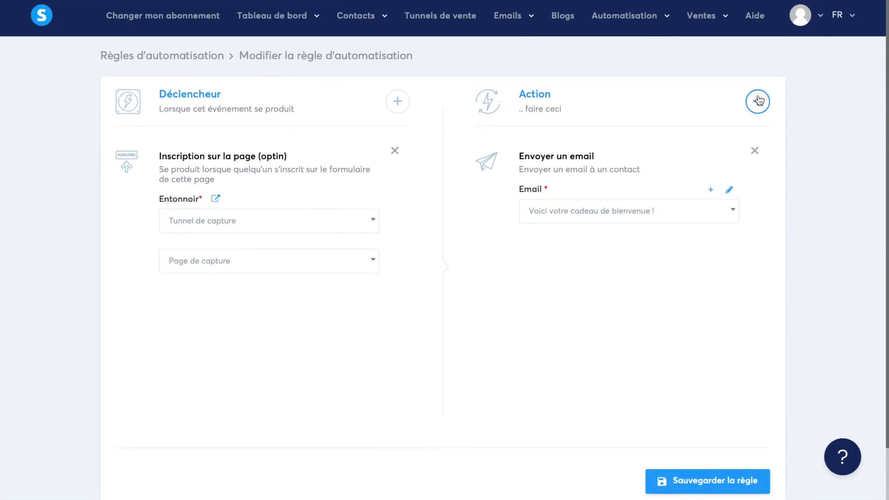
{"action": "left_click", "coordinate": [758, 101]}
{"action": "left_click", "coordinate": [440, 191]}
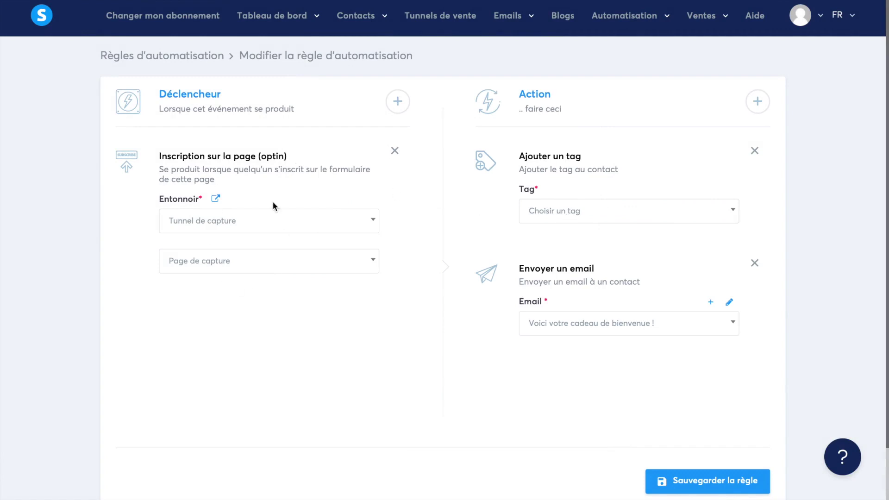
{"action": "left_click_drag", "start_coordinate": [176, 158], "coordinate": [301, 160]}
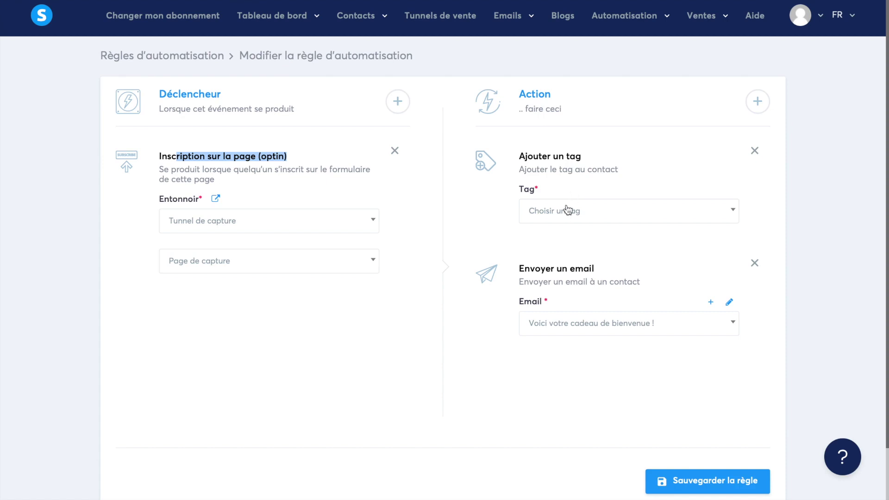
{"action": "left_click", "coordinate": [566, 209]}
Open the tag management page (Gérer les tags) in a new browser tab.
{"action": "left_click", "coordinate": [369, 16]}
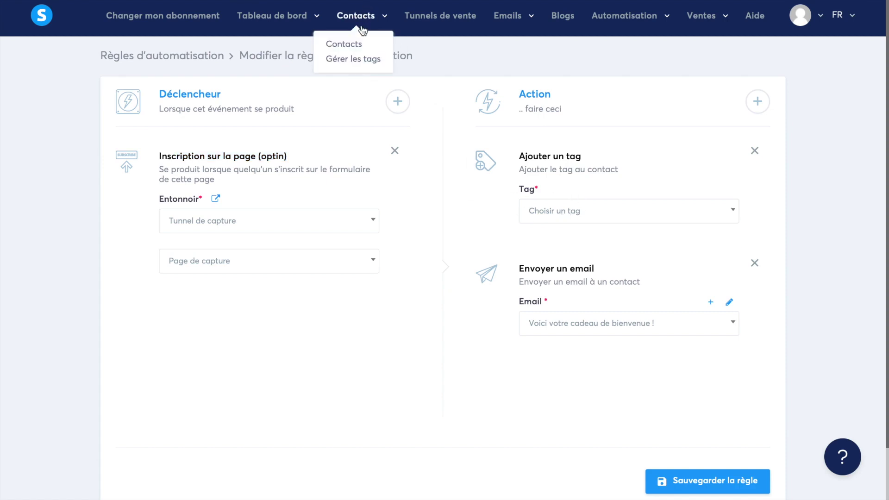
{"action": "right_click", "coordinate": [356, 60]}
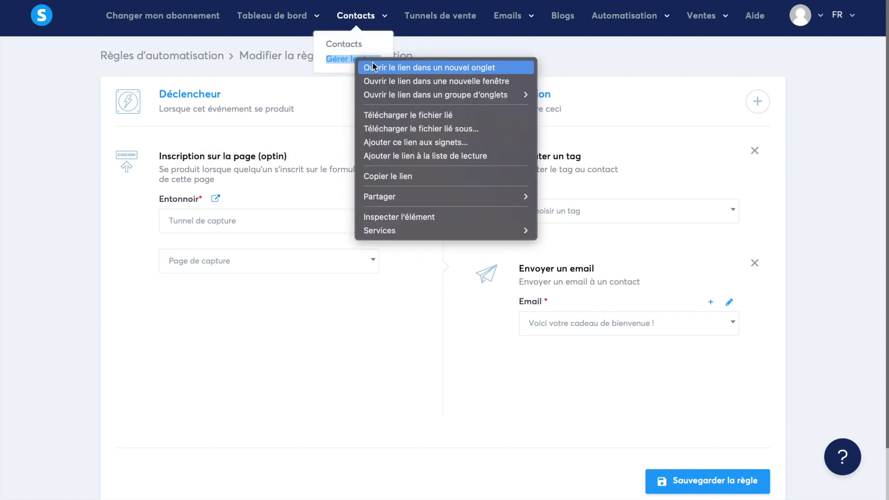
{"action": "left_click", "coordinate": [370, 66]}
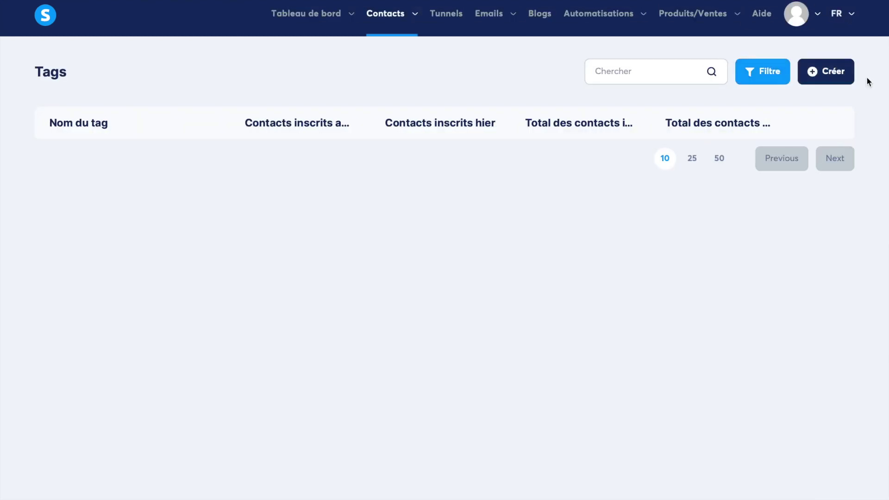
Create a new contact tag named "Prospect Ebook Minceur".
{"action": "left_click", "coordinate": [826, 71]}
{"action": "left_click", "coordinate": [520, 240]}
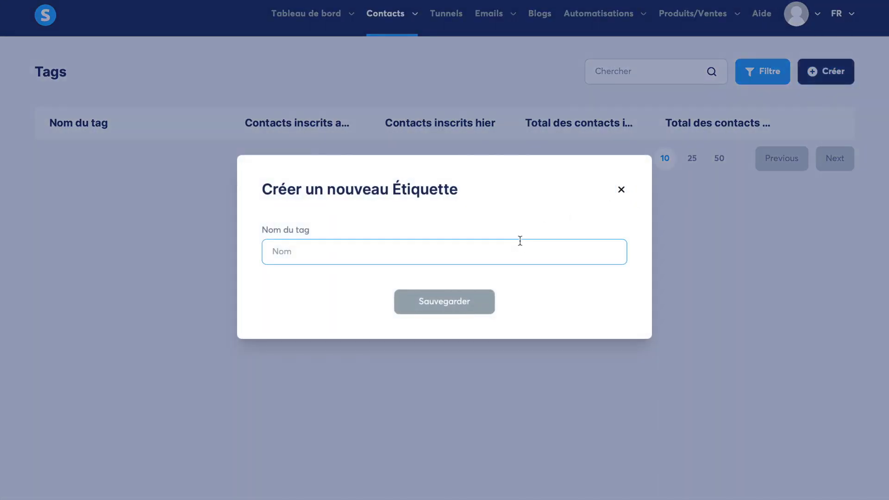
{"action": "type", "text": "Prospect Ebook"}
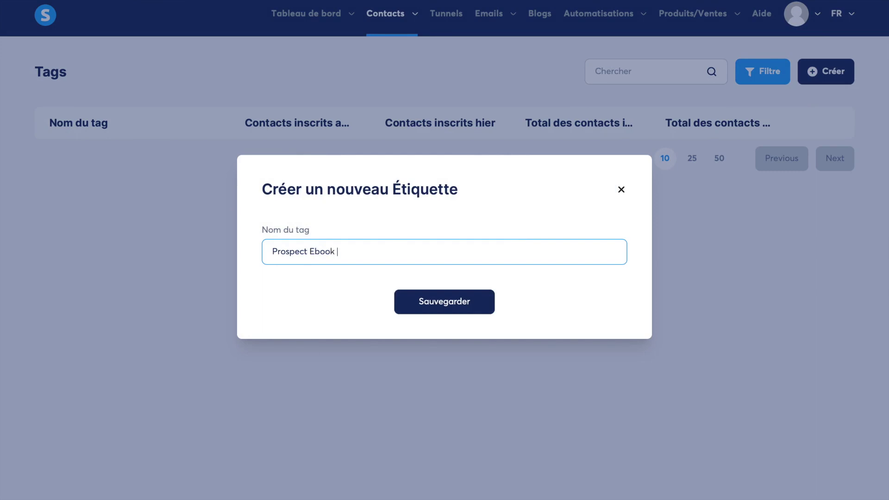
{"action": "type", "text": "Minceur"}
{"action": "left_click", "coordinate": [461, 303]}
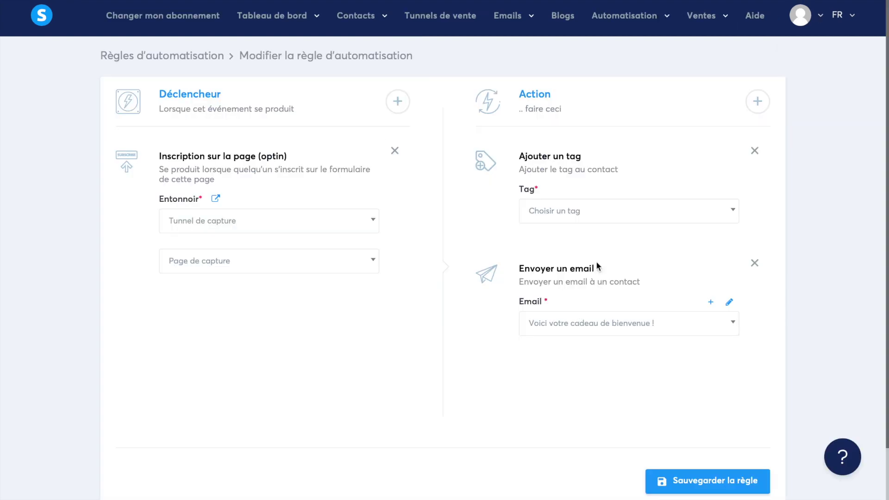
Remove and re-add the rule's "Ajouter un tag" action, assign it the "Prospect Ebook Minceur" tag, and save the rule.
{"action": "left_click", "coordinate": [605, 201]}
{"action": "left_click", "coordinate": [752, 152]}
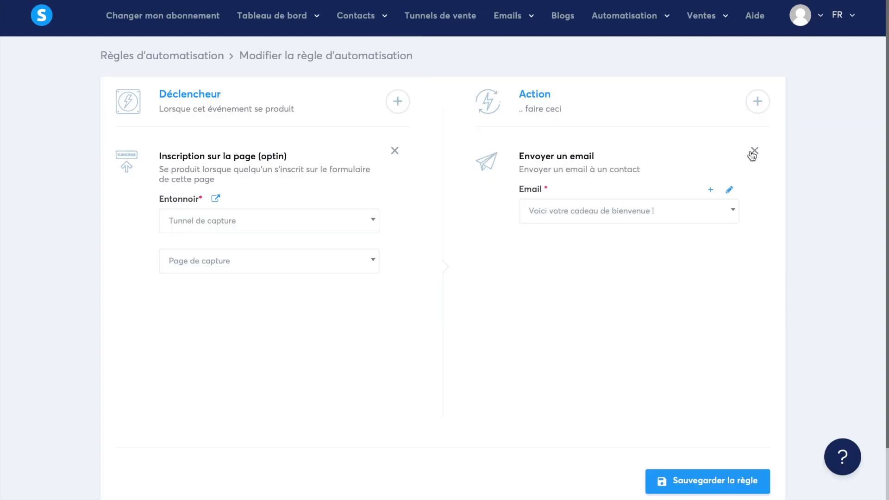
{"action": "left_click", "coordinate": [756, 100]}
{"action": "left_click", "coordinate": [622, 196]}
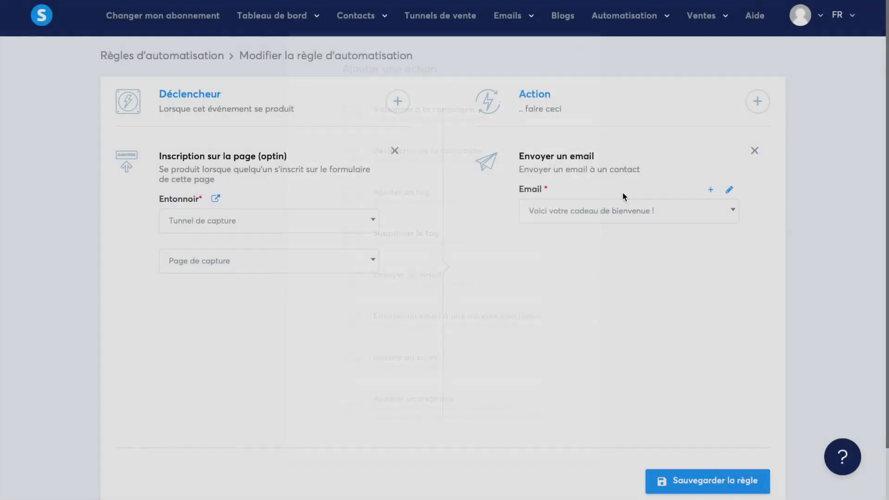
{"action": "left_click", "coordinate": [594, 209]}
{"action": "left_click", "coordinate": [589, 254]}
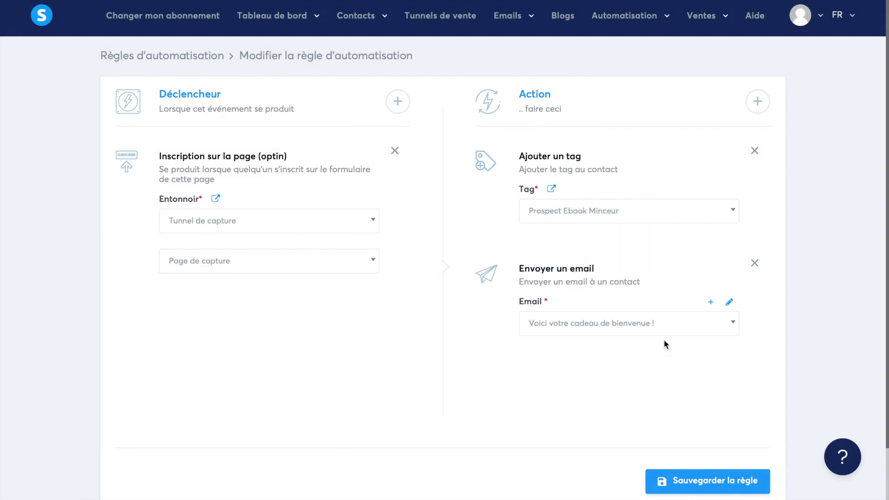
{"action": "scroll", "coordinate": [664, 343], "scroll_direction": "down", "scroll_amount": 1}
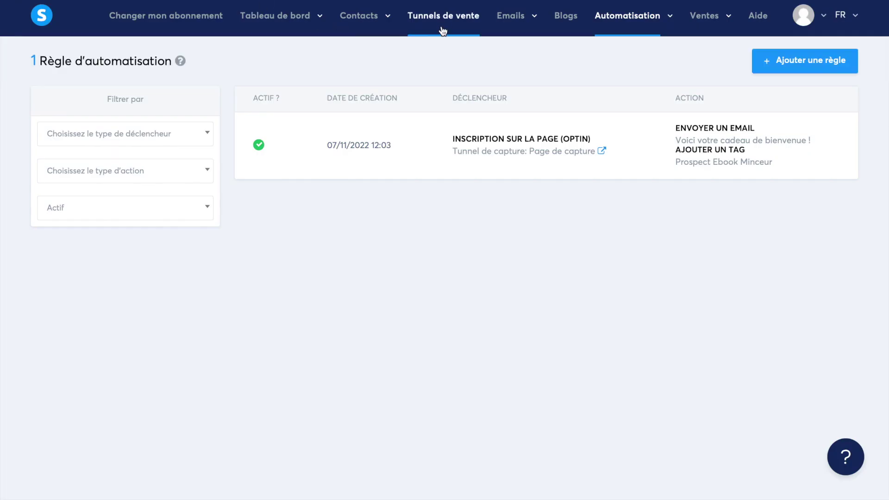
Open the "Tunnel de capture" funnel in a new browser tab and review the optin rule attached to its capture page.
{"action": "right_click", "coordinate": [442, 21]}
{"action": "left_click", "coordinate": [460, 28]}
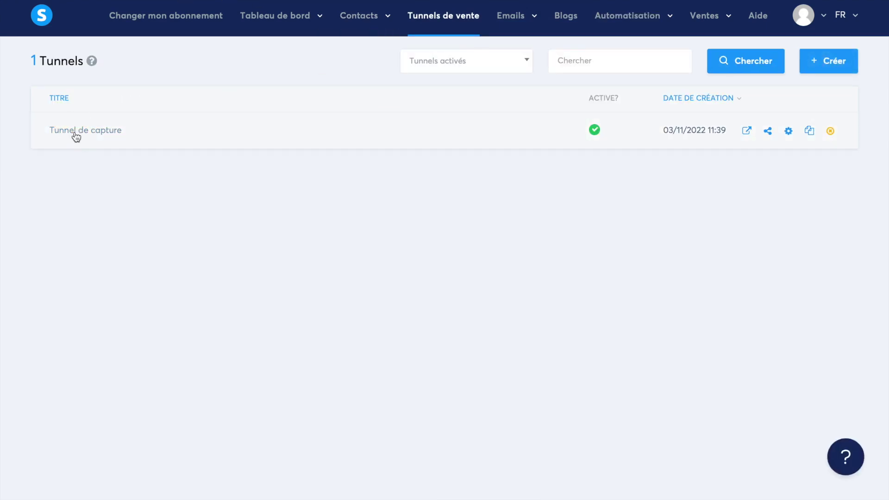
{"action": "left_click", "coordinate": [73, 130]}
{"action": "left_click", "coordinate": [418, 106]}
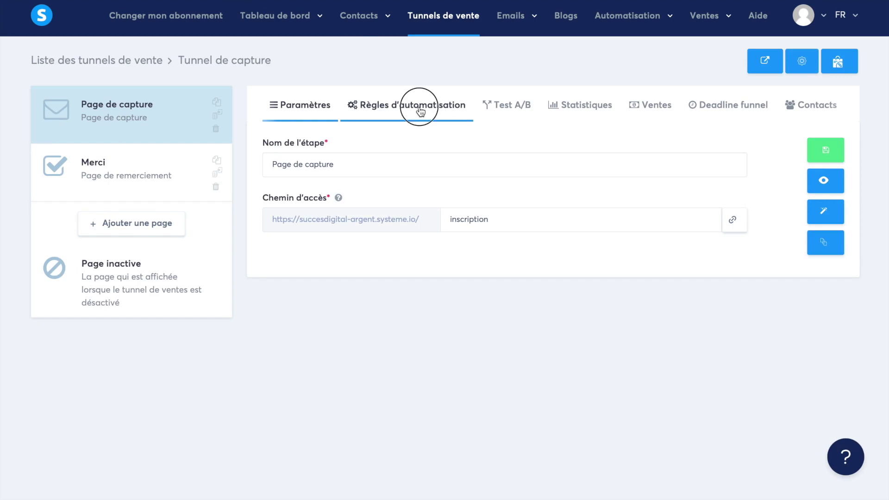
{"action": "left_click", "coordinate": [366, 222]}
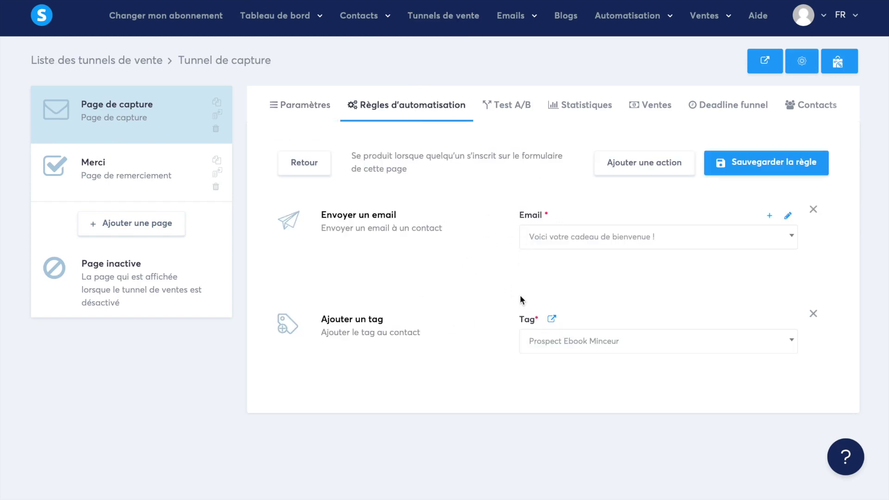
{"action": "left_click", "coordinate": [277, 106]}
{"action": "left_click", "coordinate": [370, 105]}
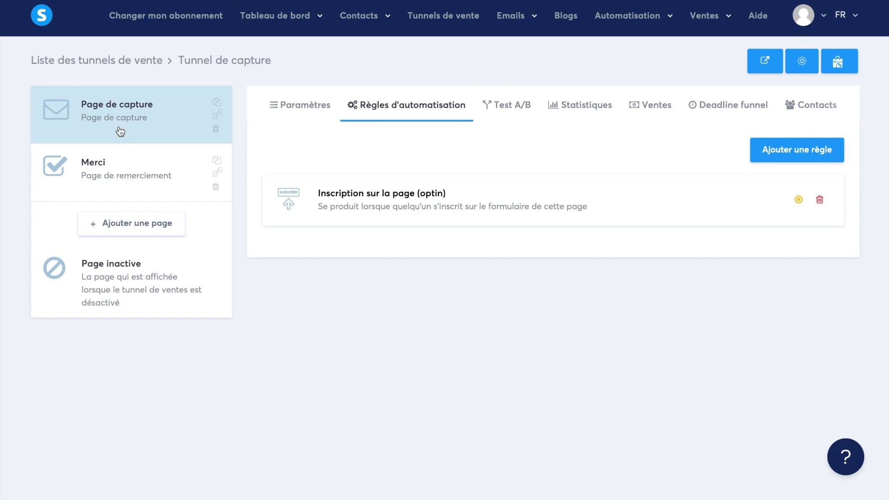
Check which triggers are still available for a new automation rule on the capture page.
{"action": "left_click", "coordinate": [291, 109]}
{"action": "left_click", "coordinate": [419, 112]}
{"action": "left_click", "coordinate": [769, 151]}
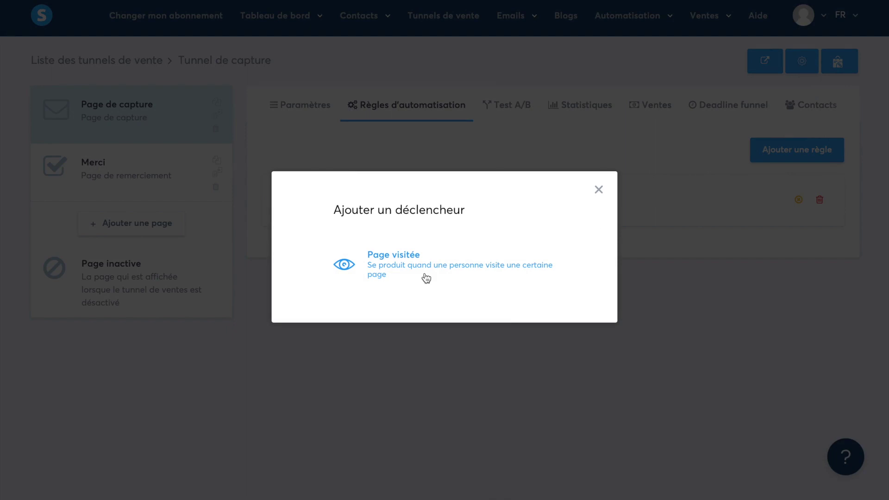
{"action": "left_click", "coordinate": [598, 190]}
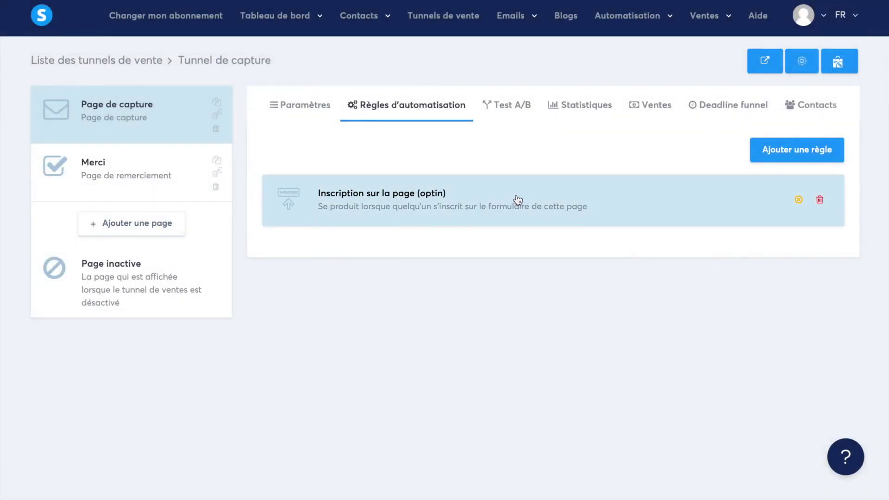
Replace the capture page's existing rule with a new "Inscription sur la page (optin)" rule, and view its available actions.
{"action": "left_click", "coordinate": [820, 200]}
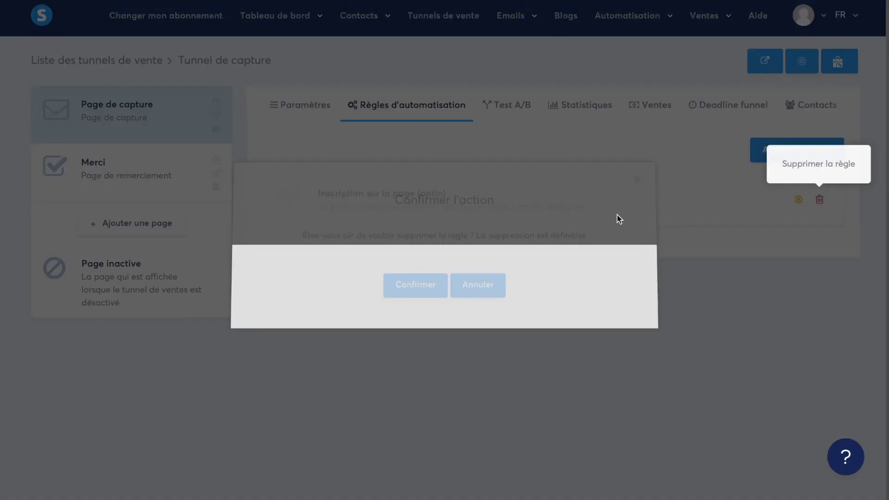
{"action": "left_click", "coordinate": [414, 286]}
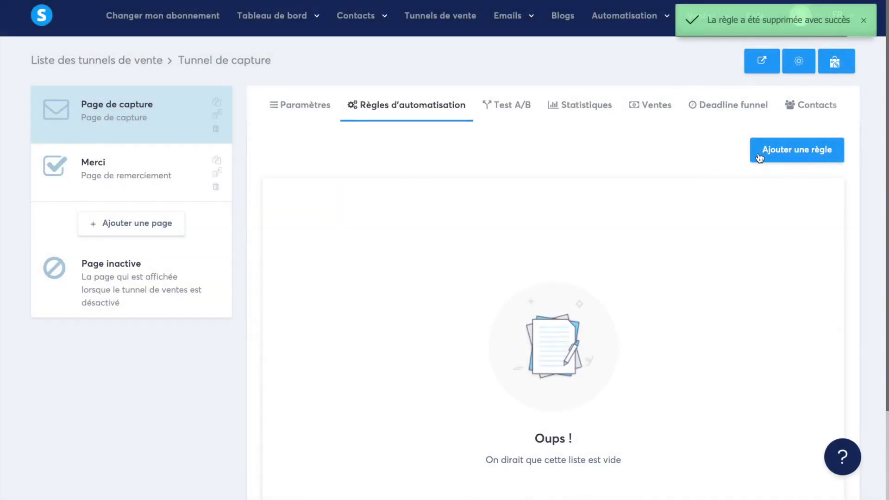
{"action": "left_click", "coordinate": [763, 153]}
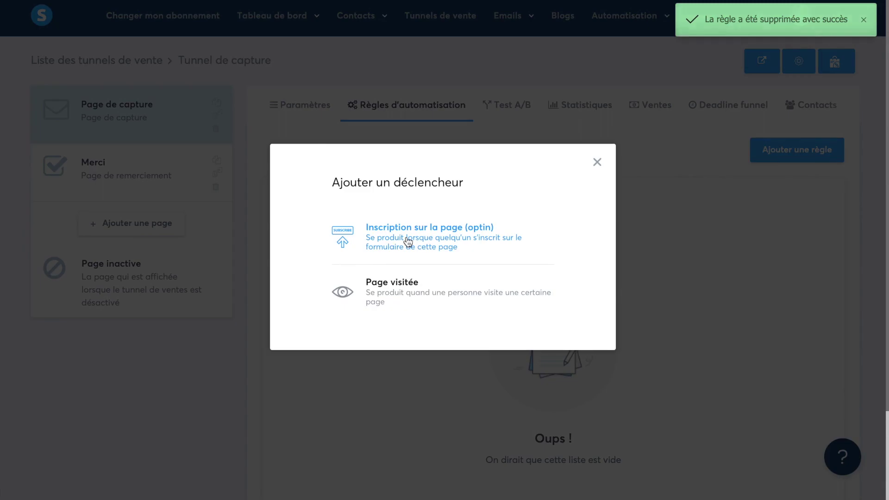
{"action": "left_click", "coordinate": [407, 241]}
{"action": "left_click", "coordinate": [648, 163]}
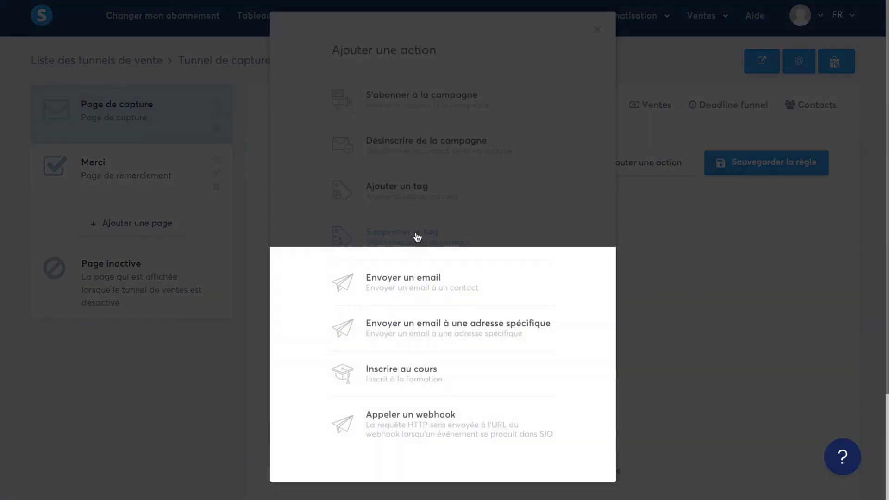
{"action": "left_click", "coordinate": [596, 30]}
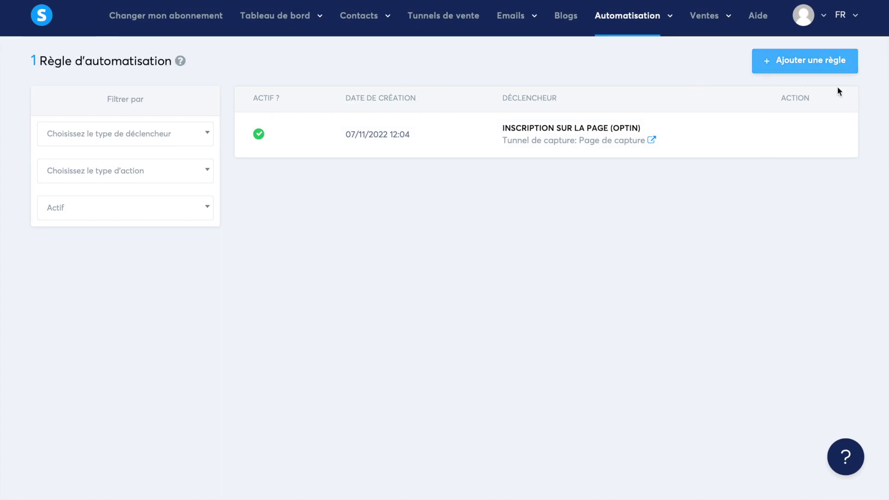
Open the new rule from the automation rules list and swap its optin trigger for "Tag ajouté".
{"action": "left_click", "coordinate": [435, 140]}
{"action": "left_click", "coordinate": [397, 149]}
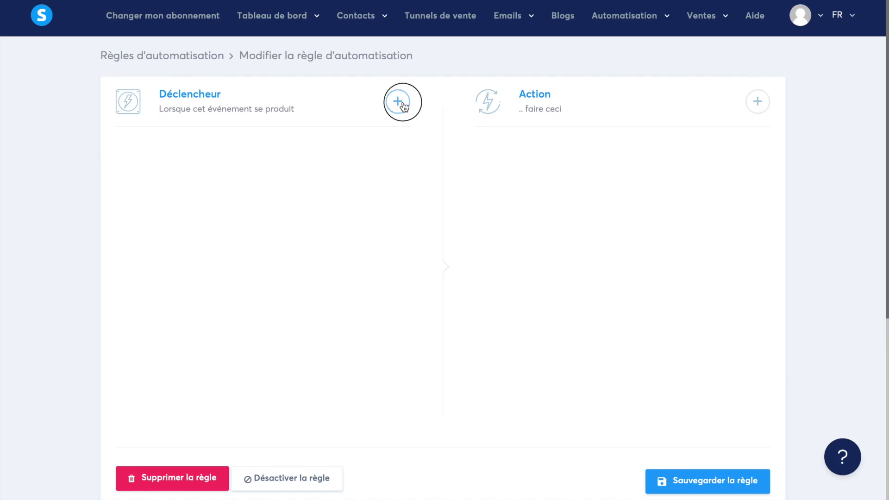
{"action": "left_click", "coordinate": [397, 101]}
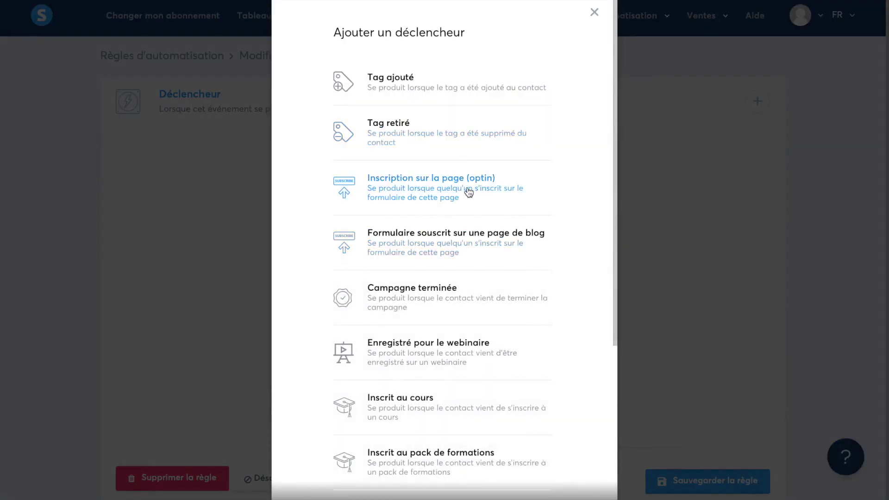
{"action": "left_click", "coordinate": [423, 89]}
Review the actions the rule can perform and the tags available for its "Tag ajouté" trigger.
{"action": "left_click", "coordinate": [757, 102]}
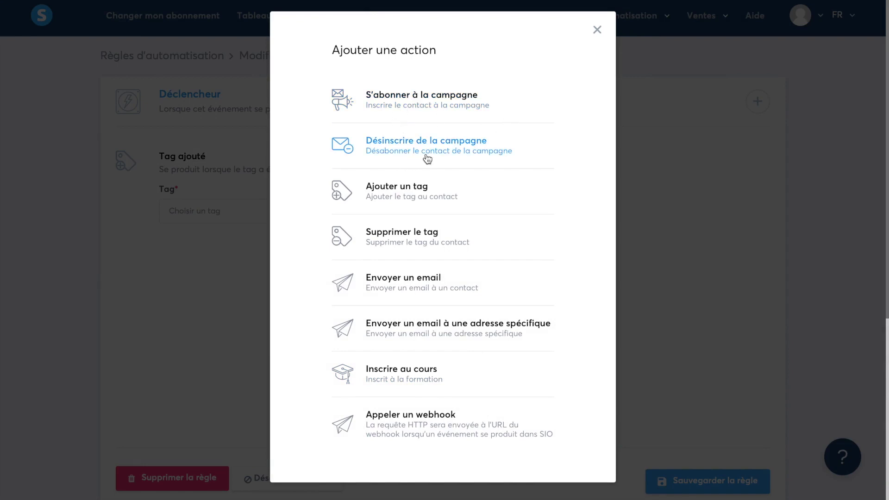
{"action": "left_click", "coordinate": [597, 30]}
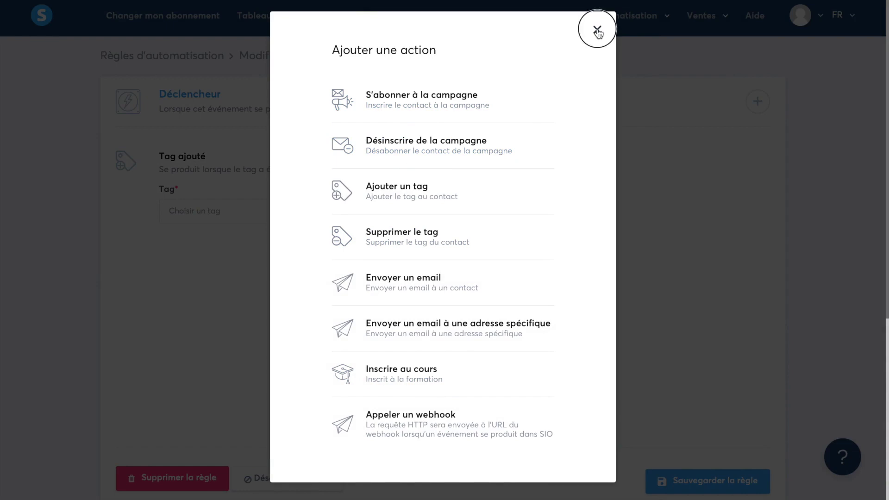
{"action": "left_click", "coordinate": [204, 206]}
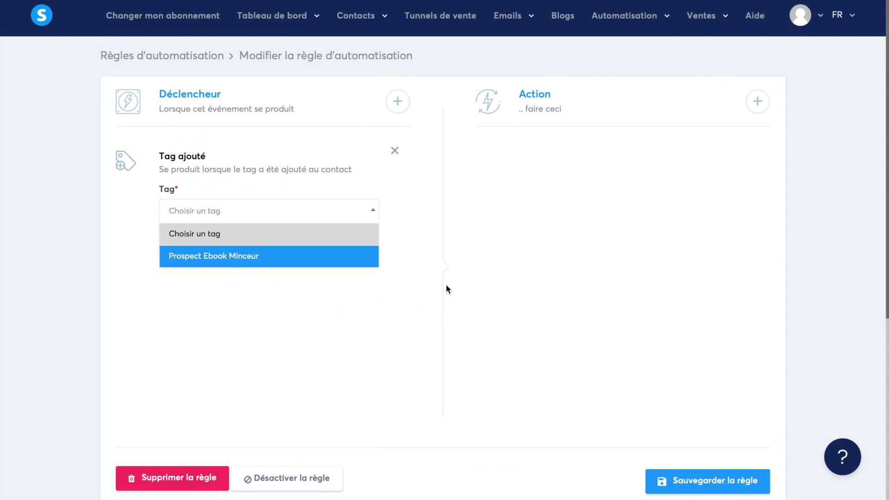
{"action": "left_click", "coordinate": [629, 189]}
{"action": "left_click", "coordinate": [755, 104]}
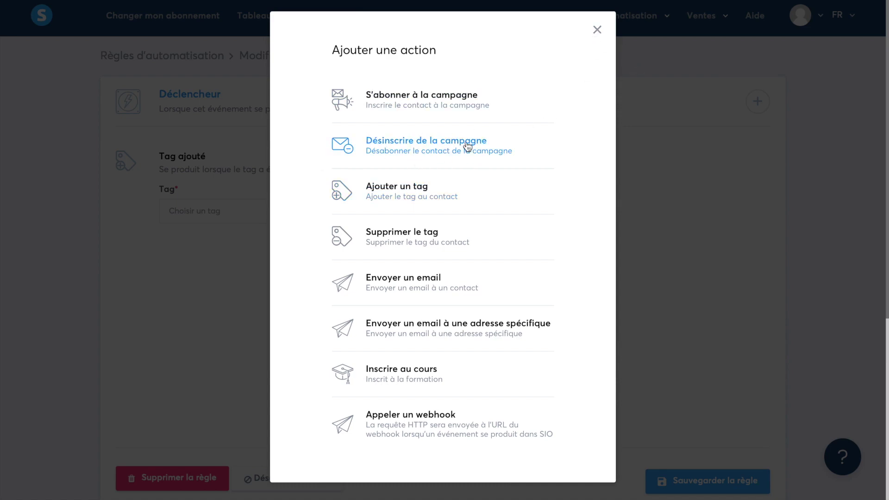
{"action": "left_click", "coordinate": [597, 29]}
Go to the tag management page and rename the "Prospect Ebook Minceur" tag as "Client Formation Minceur".
{"action": "mouse_move", "coordinate": [359, 18]}
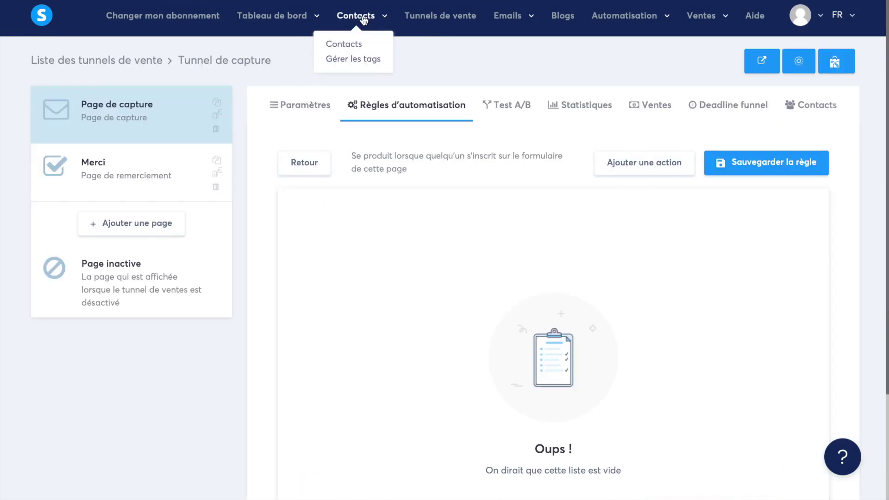
{"action": "left_click", "coordinate": [356, 58]}
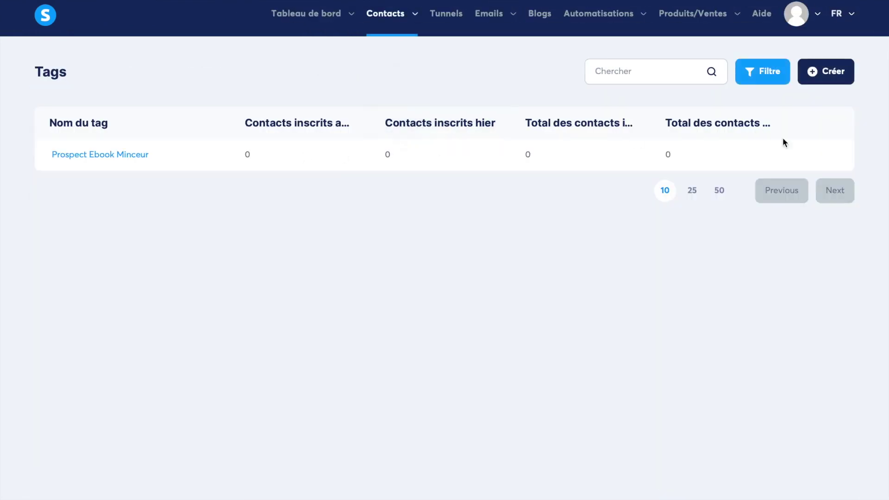
{"action": "left_click", "coordinate": [811, 155]}
{"action": "triple_click", "coordinate": [304, 245]}
{"action": "type", "text": "Client Formati"}
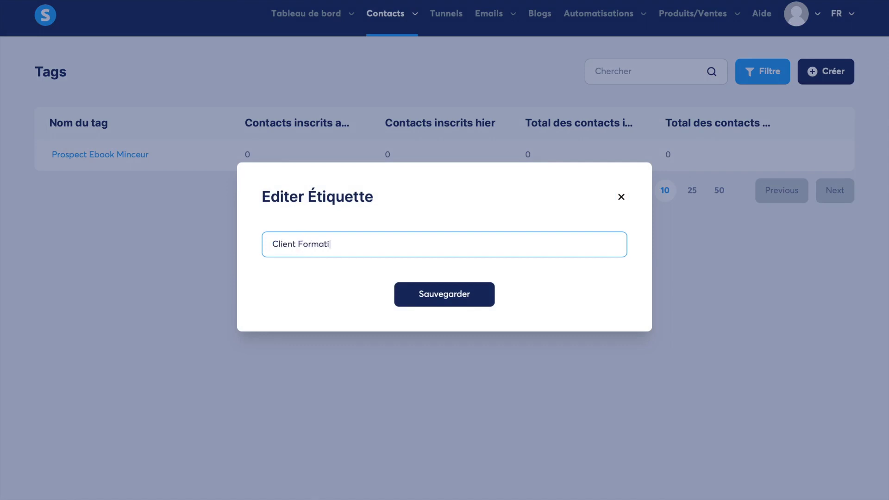
{"action": "type", "text": "on Minceur"}
{"action": "left_click", "coordinate": [415, 293]}
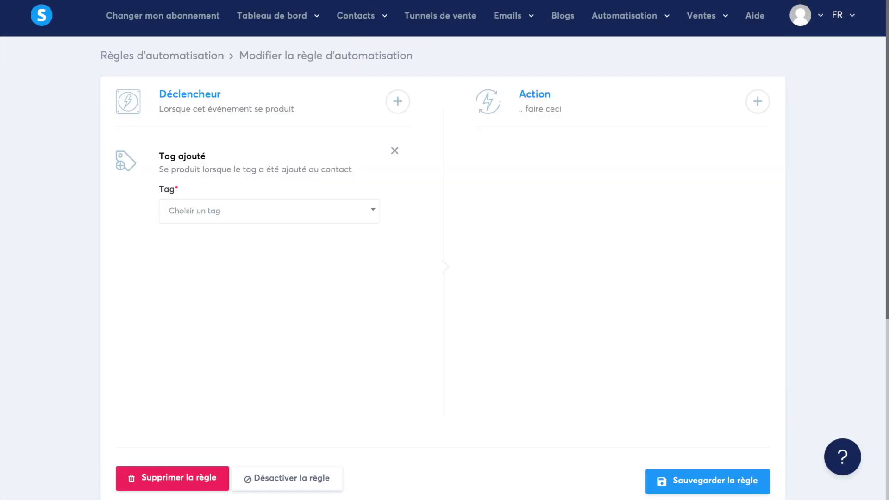
Reload the rule, replace its optin trigger with "Tag ajouté", and select the "Client Formation Minceur" tag.
{"action": "left_click", "coordinate": [285, 218]}
{"action": "left_click", "coordinate": [273, 253]}
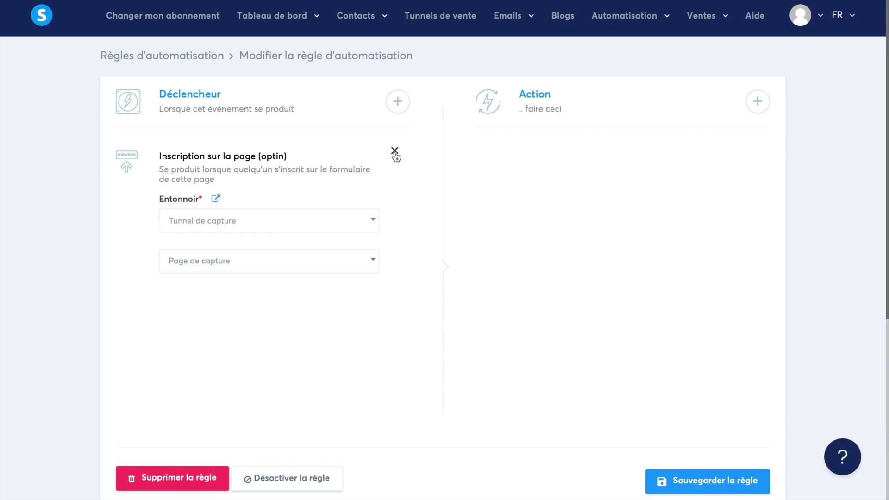
{"action": "left_click", "coordinate": [395, 151]}
{"action": "left_click", "coordinate": [398, 101]}
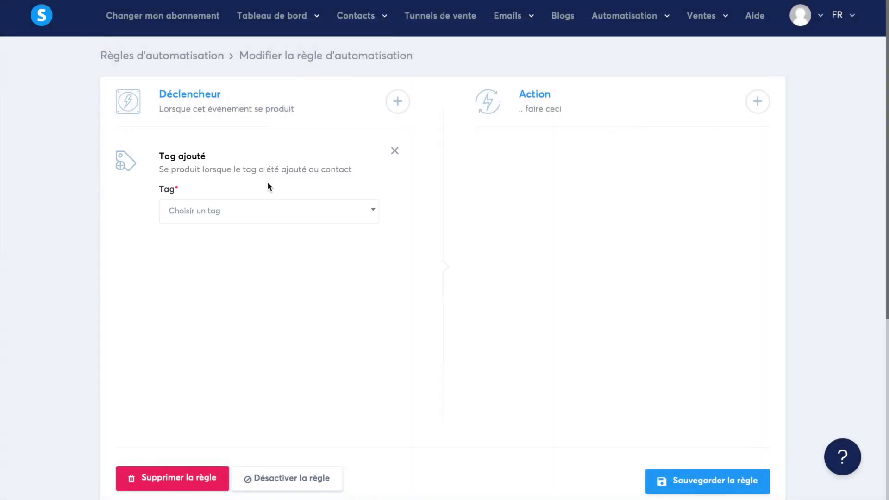
{"action": "left_click", "coordinate": [252, 213]}
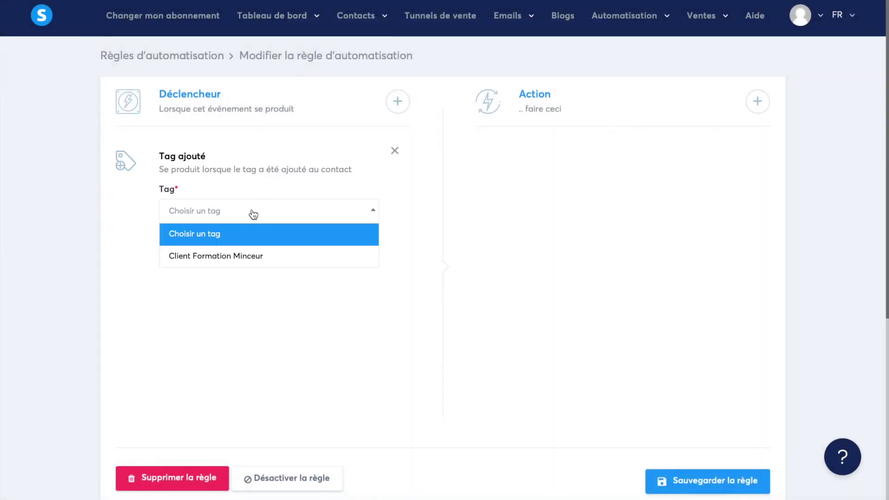
{"action": "left_click", "coordinate": [238, 257]}
Add a "Désinscrire de la campagne" action to the rule triggered by the added tag.
{"action": "left_click", "coordinate": [758, 101]}
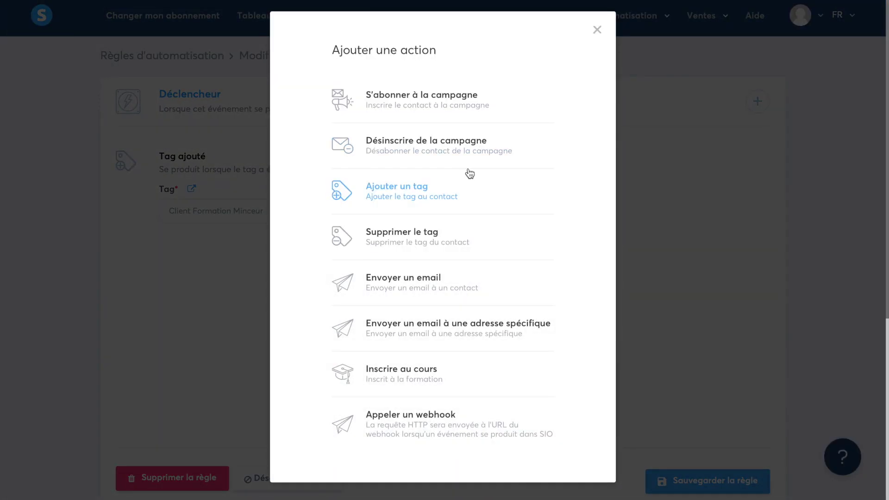
{"action": "left_click", "coordinate": [465, 144]}
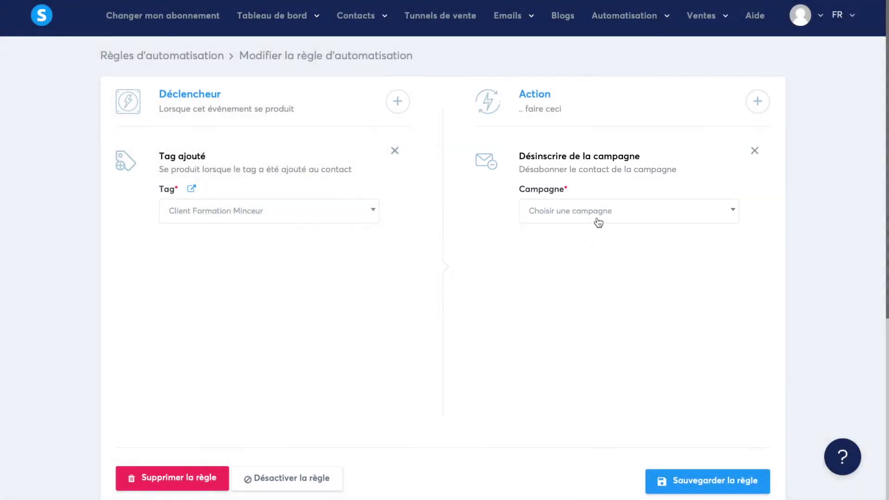
{"action": "left_click_drag", "start_coordinate": [164, 156], "coordinate": [206, 157]}
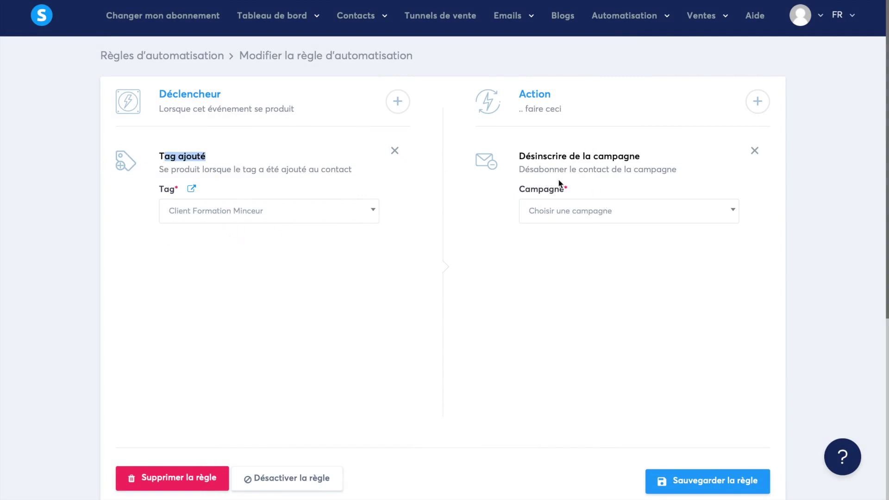
Review the full lists of triggers and actions offered for the automation rule.
{"action": "left_click", "coordinate": [398, 100]}
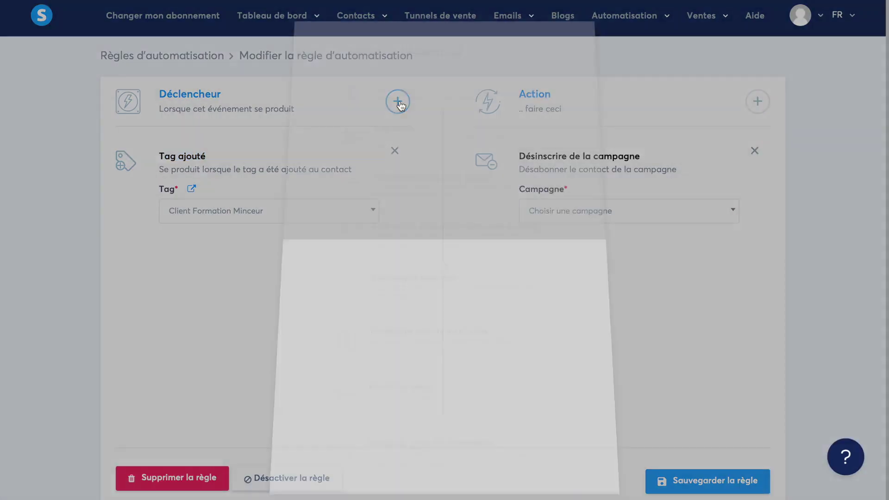
{"action": "scroll", "coordinate": [441, 363], "scroll_direction": "down", "scroll_amount": 5}
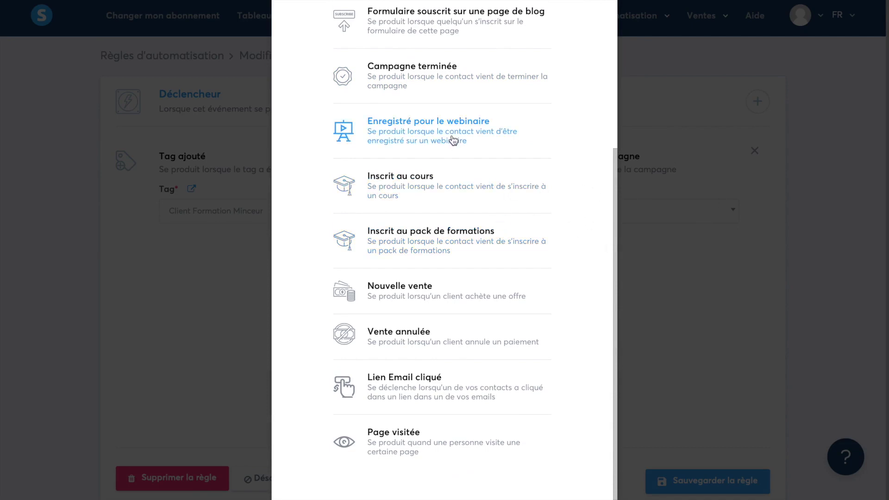
{"action": "left_click", "coordinate": [640, 179]}
{"action": "left_click", "coordinate": [697, 119]}
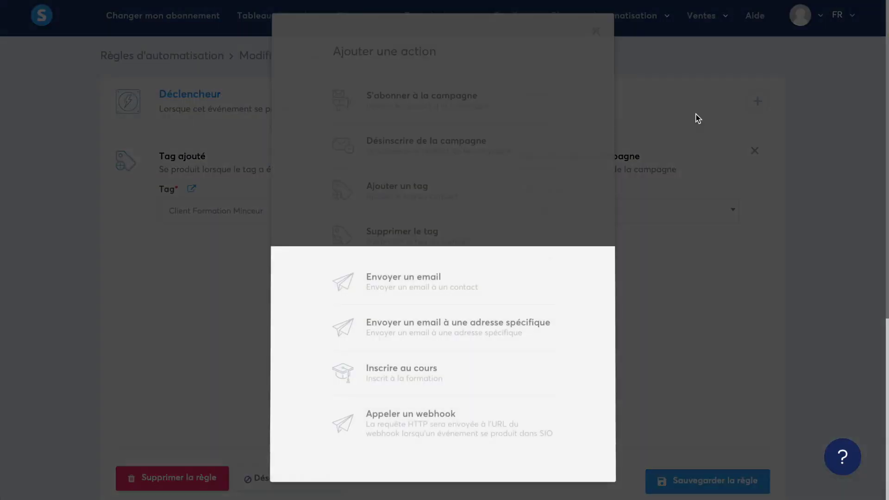
{"action": "left_click", "coordinate": [595, 29]}
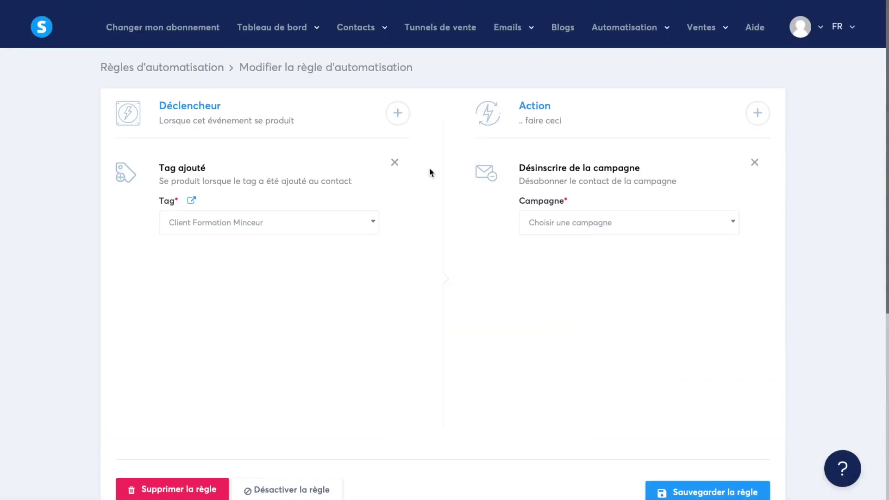
Look through the available triggers and replace the rule's "Tag ajouté" trigger with "Vente annulée".
{"action": "scroll", "coordinate": [429, 172], "scroll_direction": "down", "scroll_amount": 1}
{"action": "left_click", "coordinate": [397, 101]}
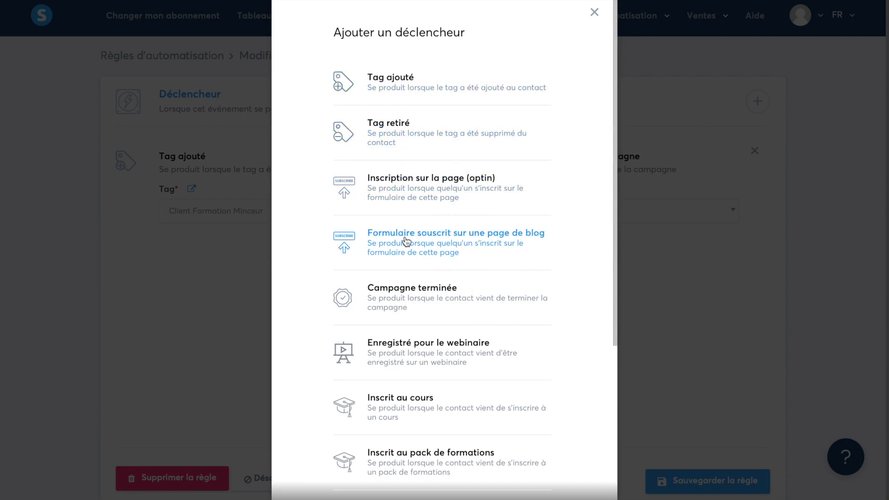
{"action": "scroll", "coordinate": [504, 245], "scroll_direction": "down", "scroll_amount": 2}
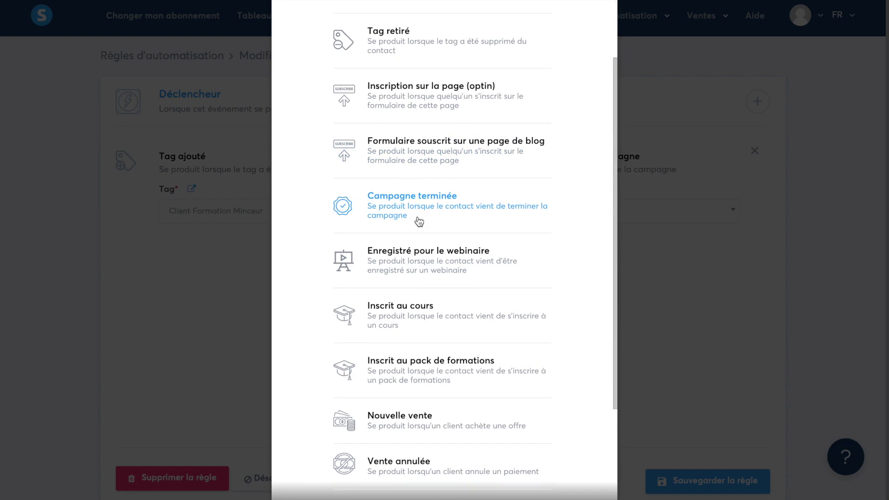
{"action": "scroll", "coordinate": [419, 221], "scroll_direction": "down", "scroll_amount": 2}
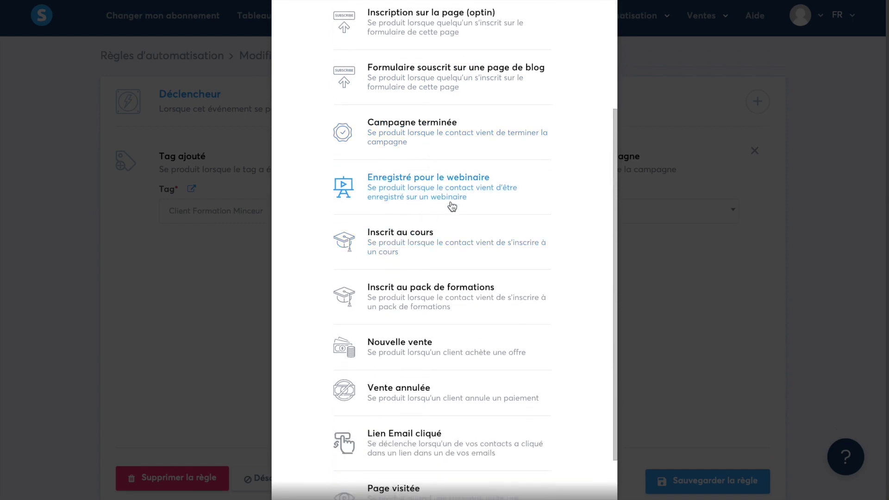
{"action": "scroll", "coordinate": [453, 204], "scroll_direction": "down", "scroll_amount": 1}
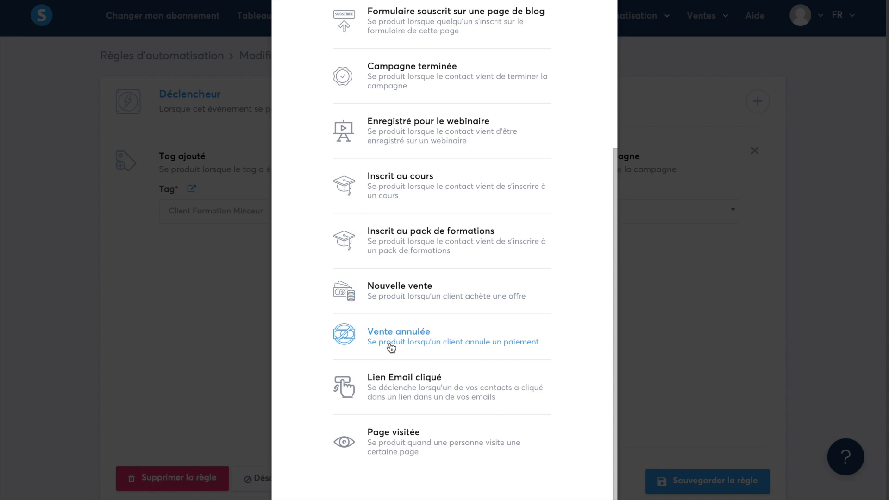
{"action": "left_click", "coordinate": [496, 355]}
{"action": "left_click", "coordinate": [394, 151]}
{"action": "left_click", "coordinate": [397, 102]}
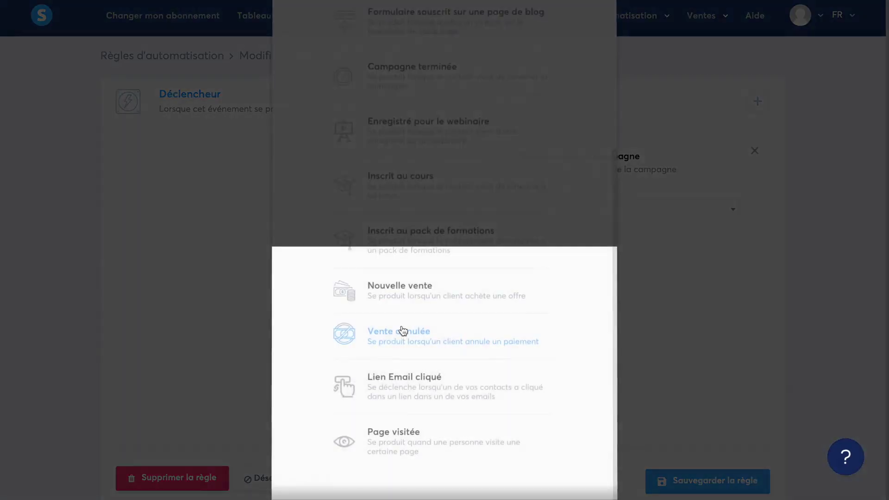
{"action": "left_click", "coordinate": [429, 345]}
Replace the rule's "Désinscrire de la campagne" action with "S'abonner à la campagne".
{"action": "left_click", "coordinate": [754, 151]}
{"action": "left_click", "coordinate": [757, 102]}
{"action": "left_click", "coordinate": [416, 113]}
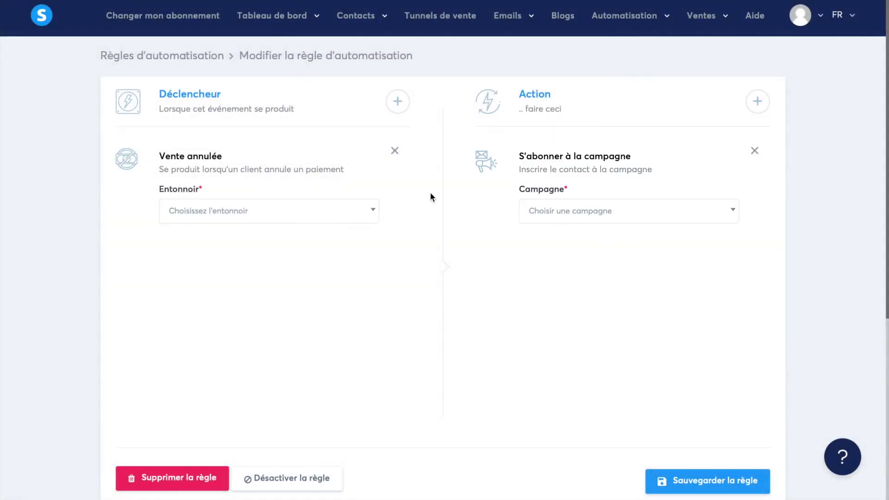
Replace the rule's "Vente annulée" trigger with "Lien Email cliqué".
{"action": "left_click", "coordinate": [392, 108]}
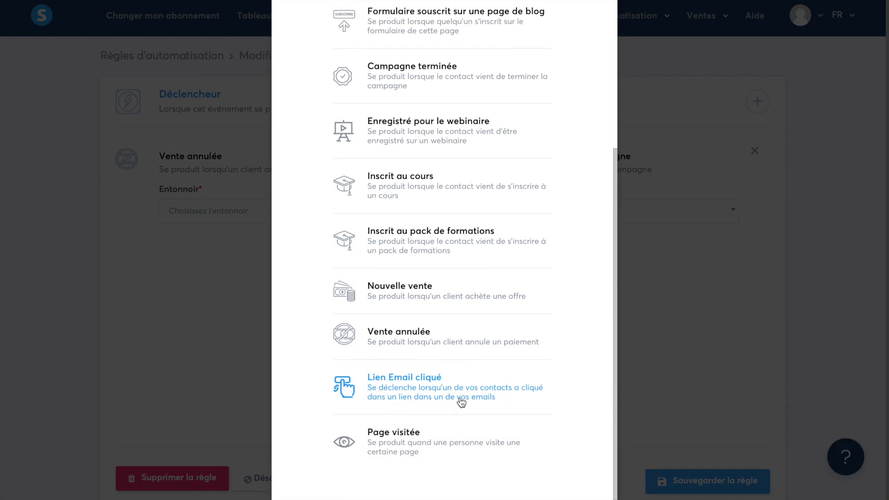
{"action": "left_click", "coordinate": [434, 388]}
{"action": "left_click", "coordinate": [395, 273]}
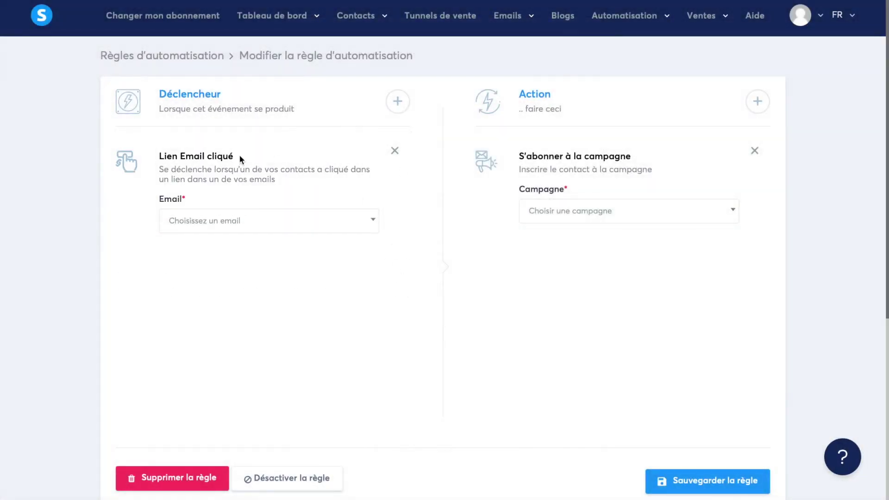
Remove the "S'abonner à la campagne" action and the "Lien Email cliqué" trigger from the rule, checking the available actions in between.
{"action": "left_click", "coordinate": [755, 151]}
{"action": "left_click", "coordinate": [757, 101]}
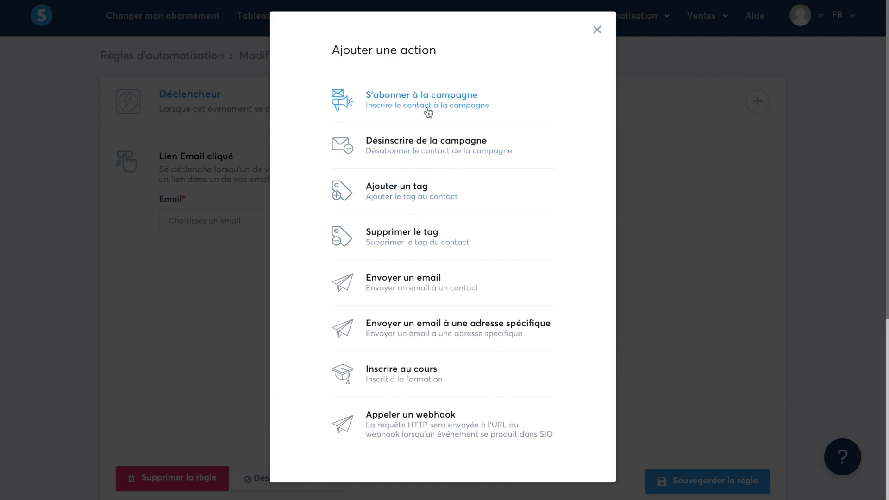
{"action": "left_click", "coordinate": [597, 31]}
{"action": "left_click_drag", "start_coordinate": [159, 155], "coordinate": [258, 158]}
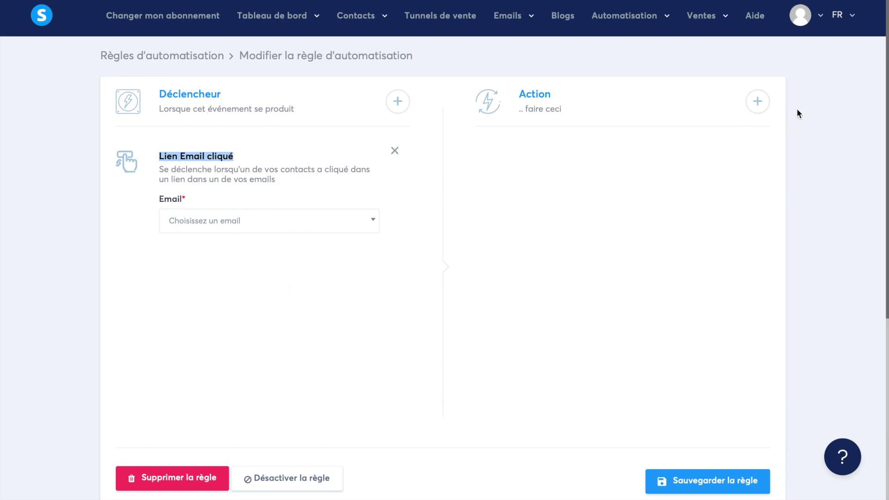
{"action": "left_click", "coordinate": [757, 101]}
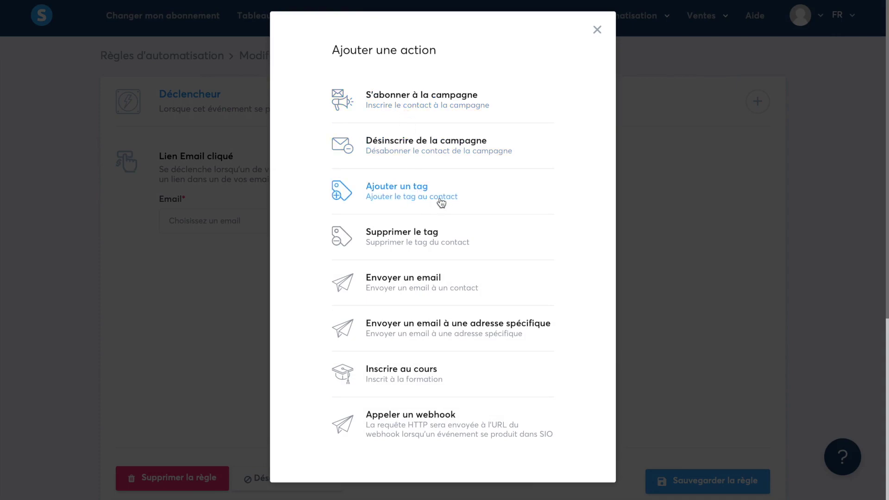
{"action": "left_click", "coordinate": [597, 31]}
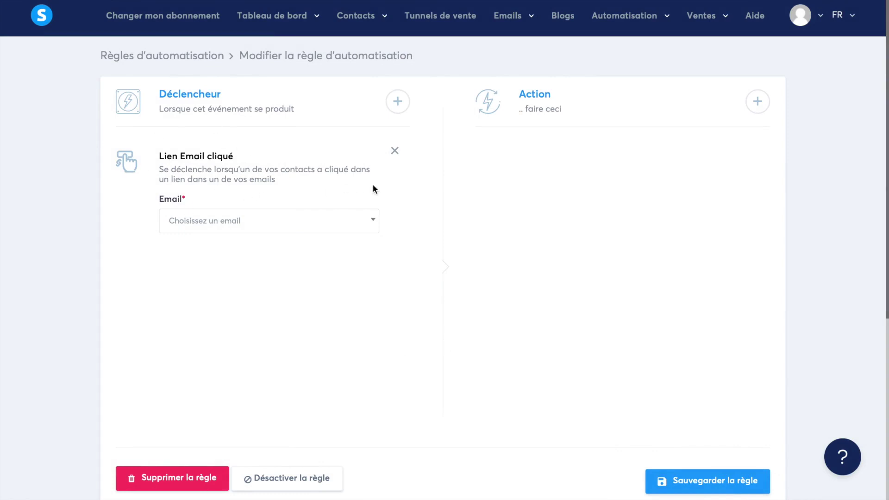
{"action": "left_click", "coordinate": [394, 151]}
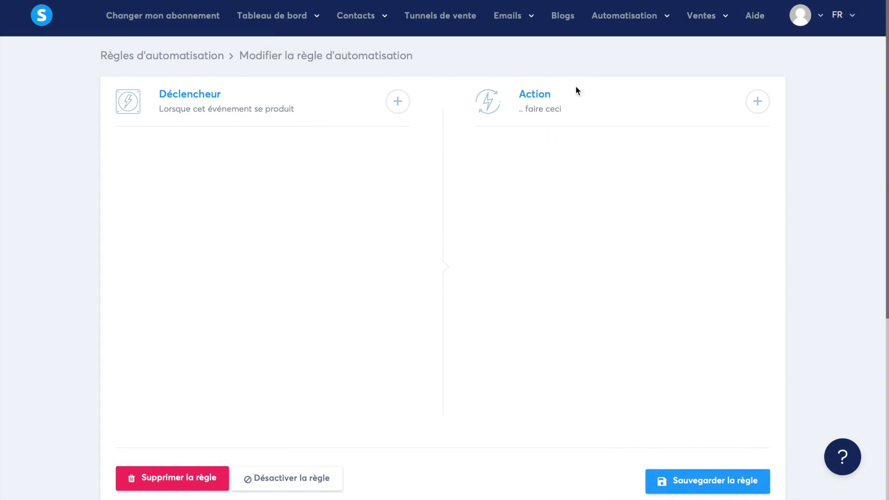
{"action": "mouse_move", "coordinate": [611, 18]}
{"action": "triple_click", "coordinate": [615, 111]}
{"action": "left_click", "coordinate": [564, 174]}
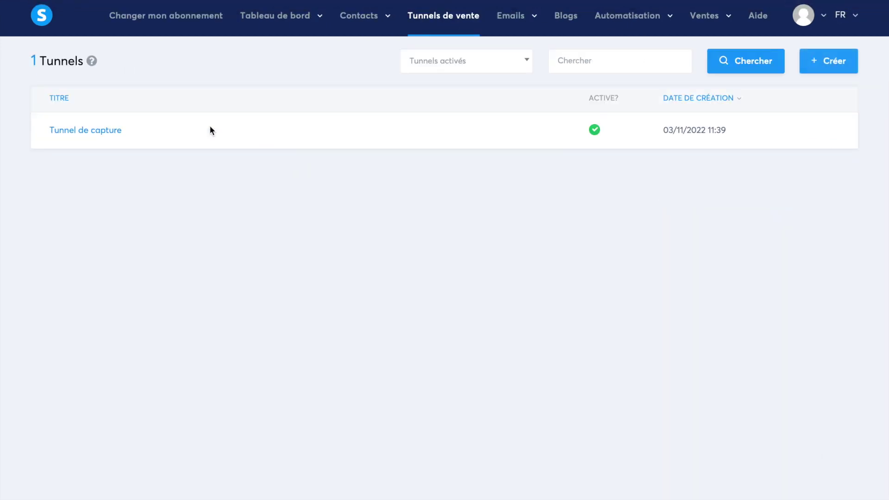
Go to the "Tunnel de capture" funnel and add a page named "h" of type "Page de paiement".
{"action": "left_click", "coordinate": [106, 128]}
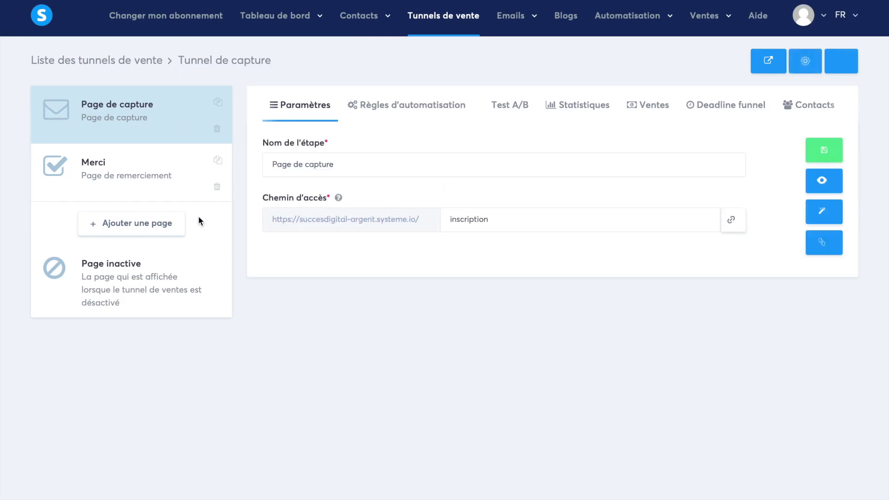
{"action": "left_click", "coordinate": [153, 227]}
{"action": "left_click", "coordinate": [394, 235]}
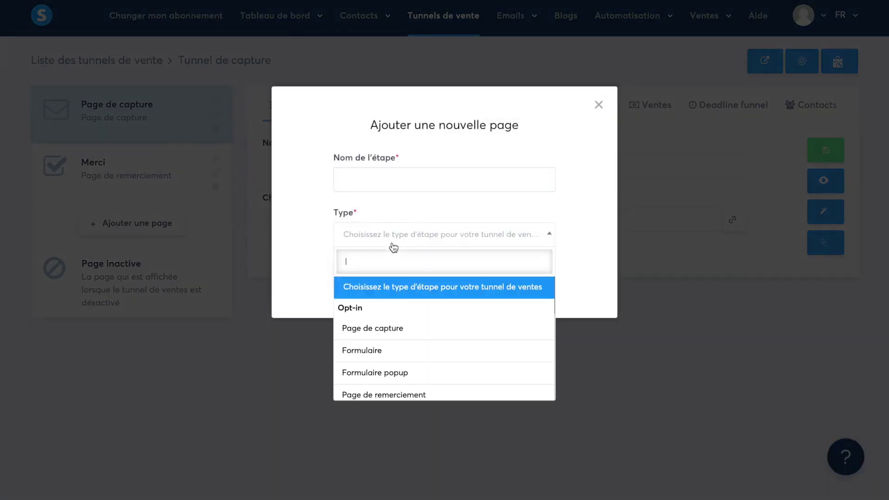
{"action": "scroll", "coordinate": [396, 340], "scroll_direction": "down", "scroll_amount": 3}
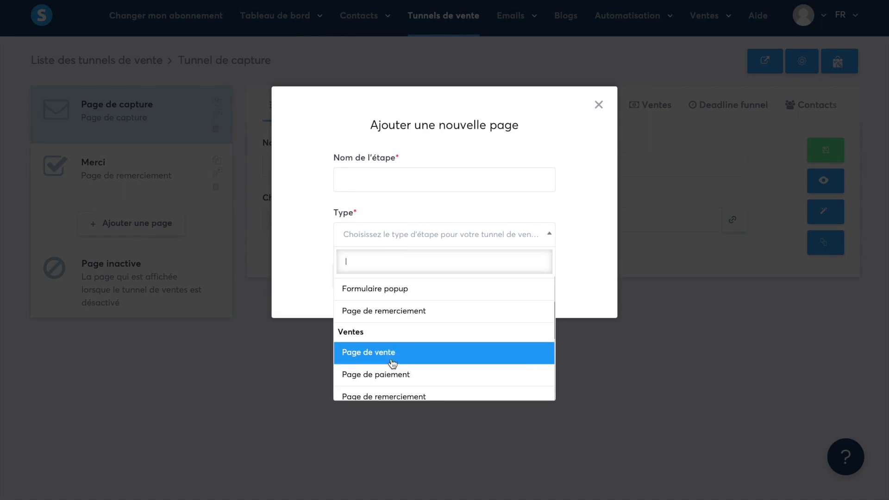
{"action": "scroll", "coordinate": [392, 324], "scroll_direction": "down", "scroll_amount": 1}
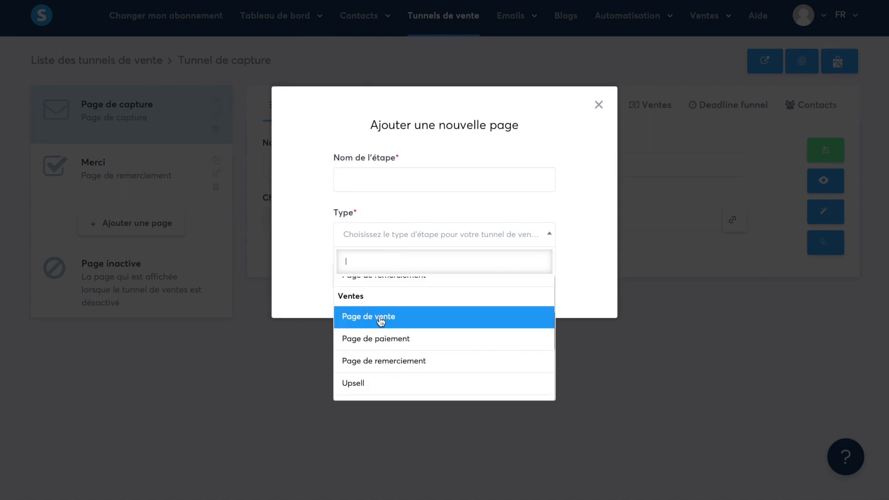
{"action": "left_click", "coordinate": [391, 343]}
{"action": "left_click", "coordinate": [384, 181]}
{"action": "type", "text": "h"}
{"action": "left_click", "coordinate": [378, 274]}
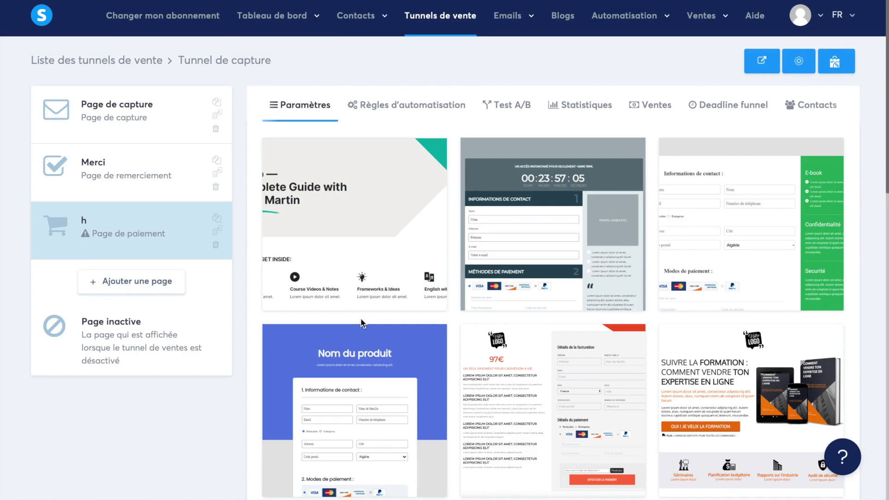
Browse the payment page templates and choose one for the page "h".
{"action": "scroll", "coordinate": [362, 322], "scroll_direction": "down", "scroll_amount": 15}
{"action": "scroll", "coordinate": [427, 341], "scroll_direction": "up", "scroll_amount": 8}
{"action": "left_click", "coordinate": [496, 341]}
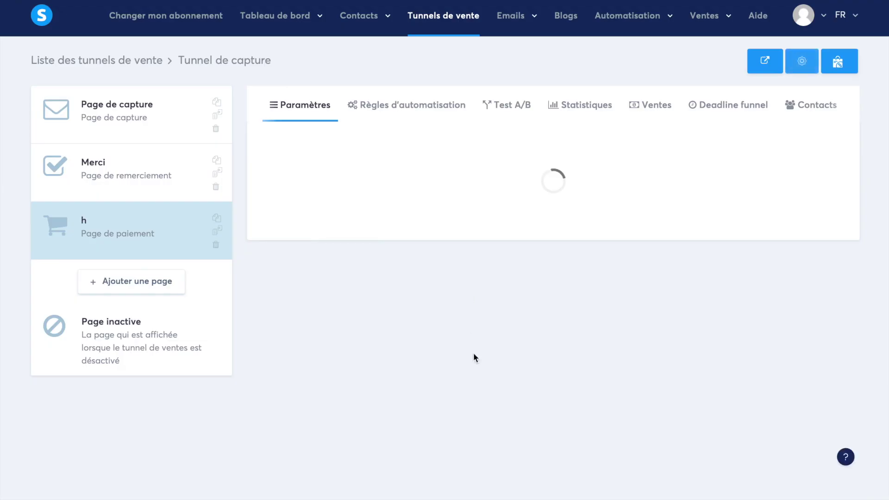
Add an "Ajouter un tag" resource to the payment page and select the "Client Formation Minceur" tag.
{"action": "scroll", "coordinate": [384, 262], "scroll_direction": "down", "scroll_amount": 3}
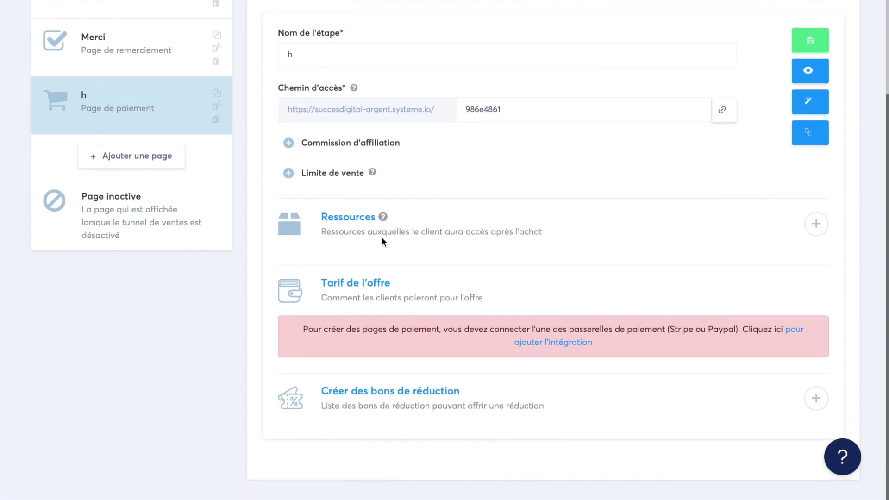
{"action": "scroll", "coordinate": [388, 241], "scroll_direction": "up", "scroll_amount": 2}
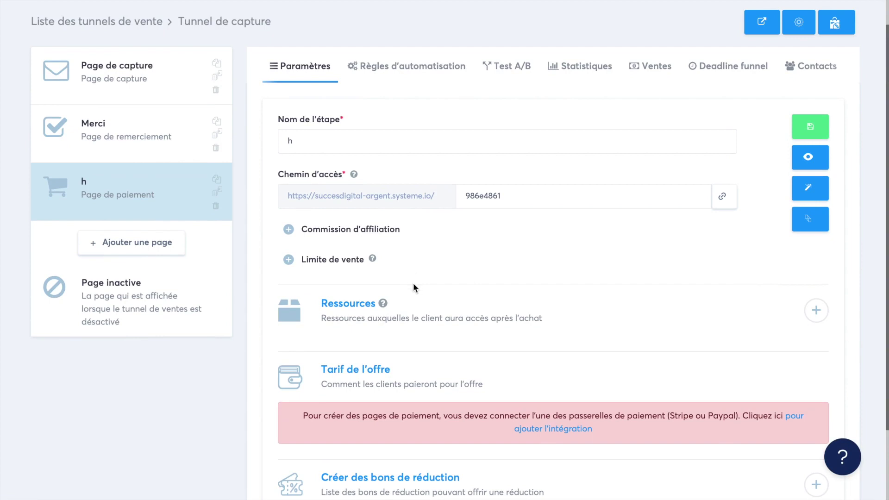
{"action": "left_click", "coordinate": [814, 311]}
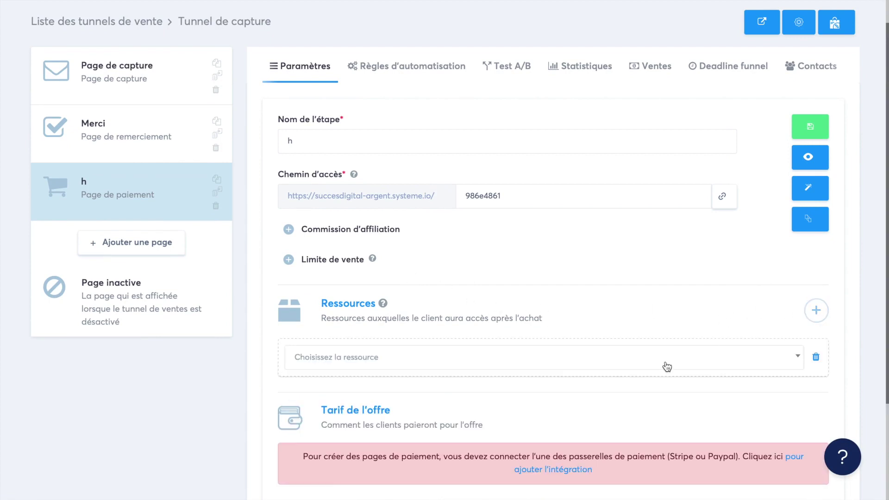
{"action": "left_click", "coordinate": [623, 359]}
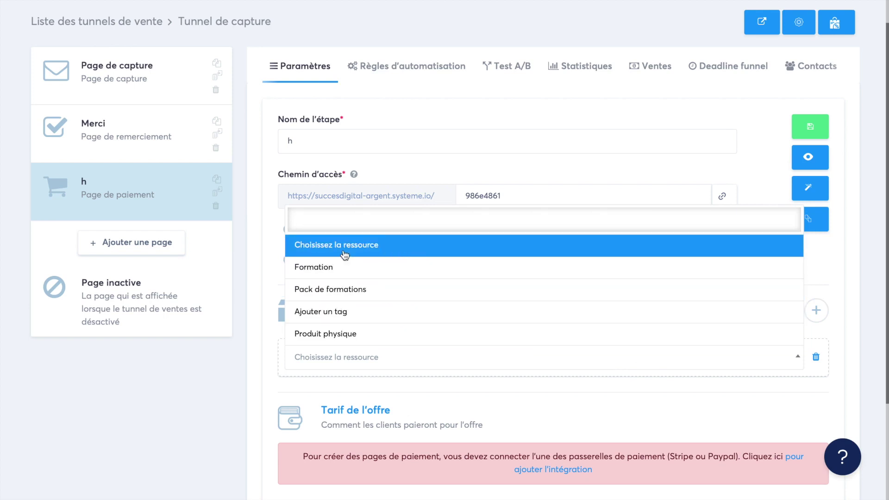
{"action": "left_click", "coordinate": [347, 315]}
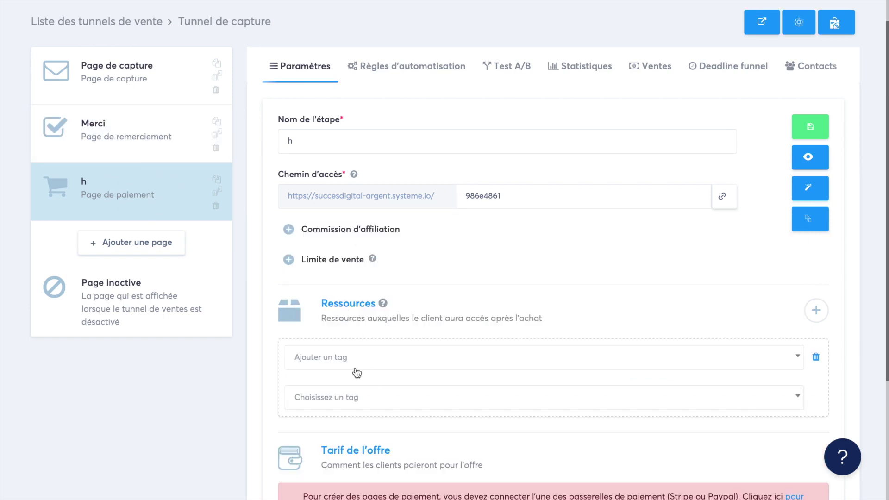
{"action": "left_click", "coordinate": [354, 397]}
{"action": "left_click", "coordinate": [356, 443]}
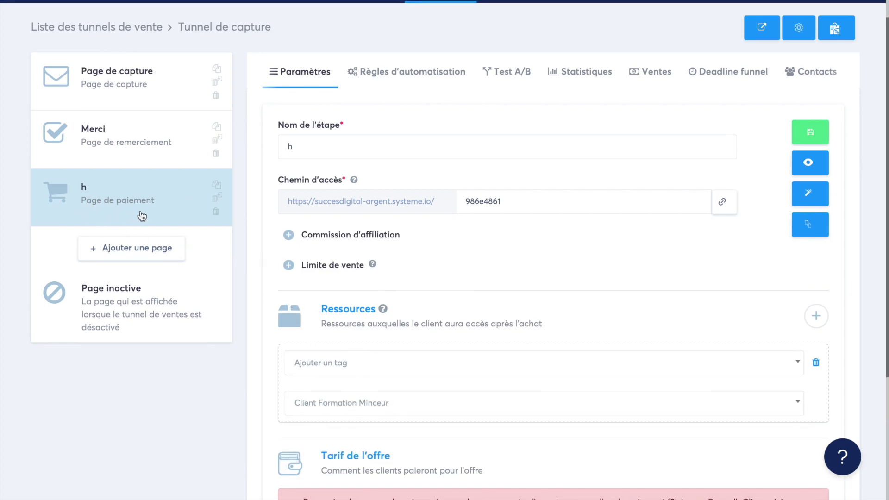
Preview the payment page, look over its order form, and return to the page settings.
{"action": "left_click", "coordinate": [795, 160]}
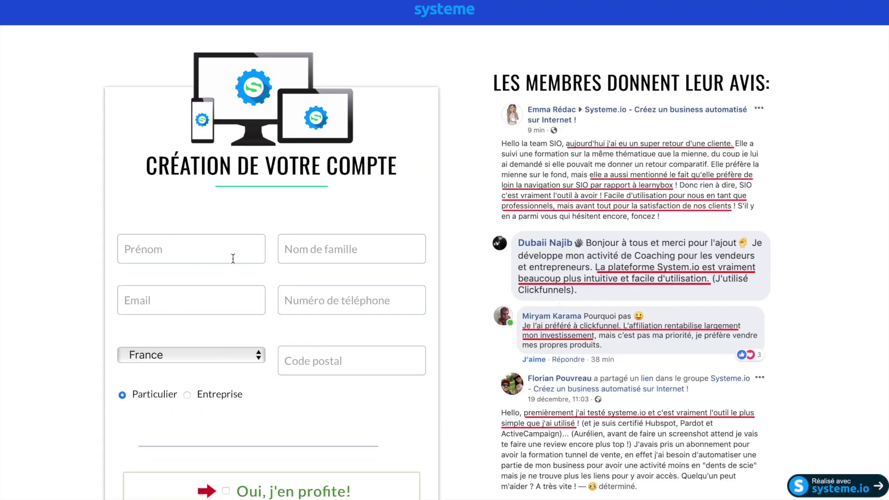
{"action": "scroll", "coordinate": [318, 304], "scroll_direction": "down", "scroll_amount": 6}
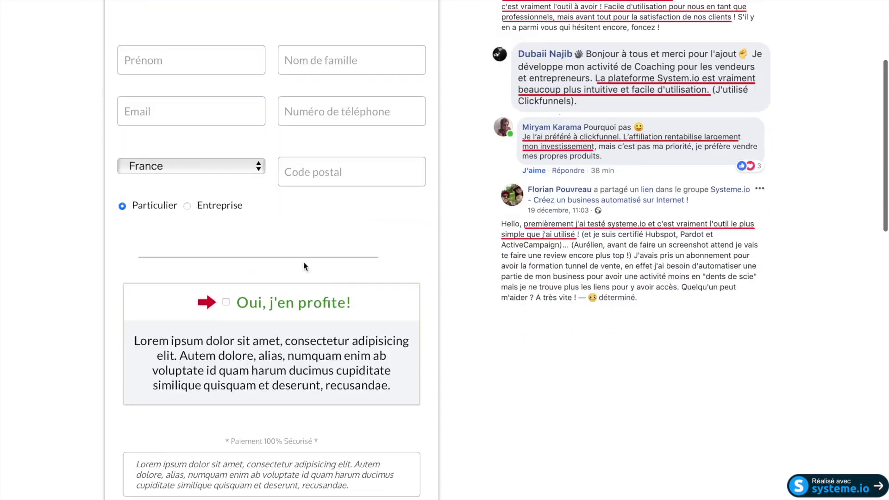
{"action": "scroll", "coordinate": [293, 320], "scroll_direction": "down", "scroll_amount": 2}
{"action": "scroll", "coordinate": [292, 320], "scroll_direction": "up", "scroll_amount": 10}
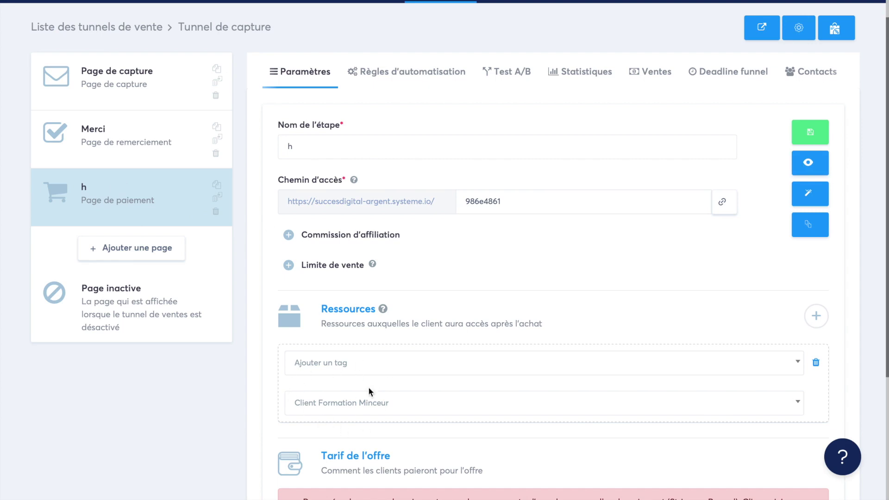
{"action": "scroll", "coordinate": [345, 382], "scroll_direction": "up", "scroll_amount": 1}
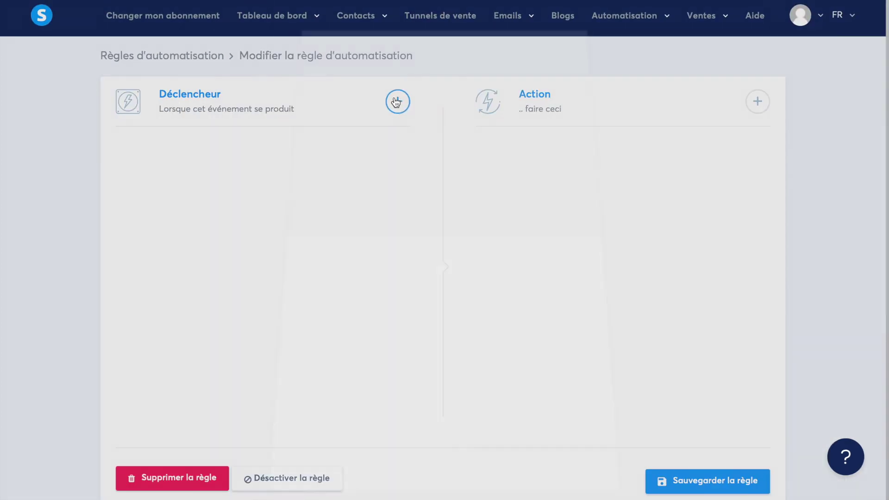
Return to the automation rule and add a "Tag ajouté" trigger with the "Désinscrire de la campagne" and "S'abonner à la campagne" actions.
{"action": "left_click", "coordinate": [397, 101]}
{"action": "left_click", "coordinate": [435, 95]}
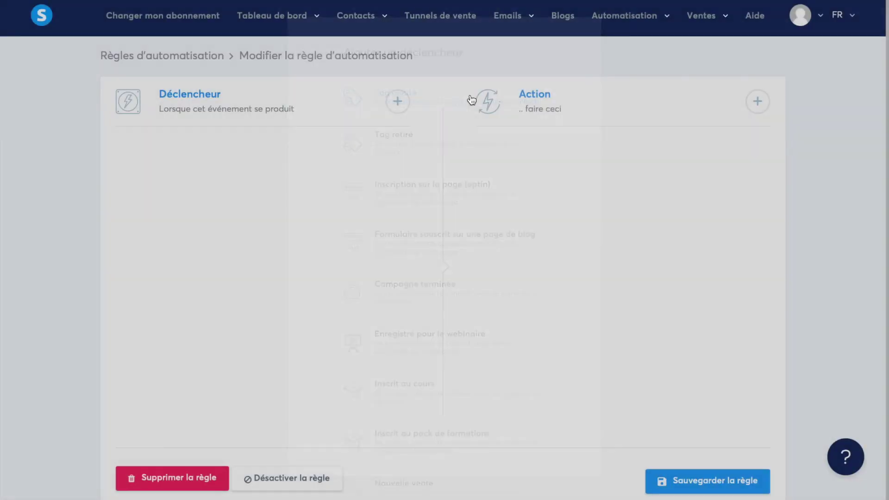
{"action": "left_click", "coordinate": [757, 102]}
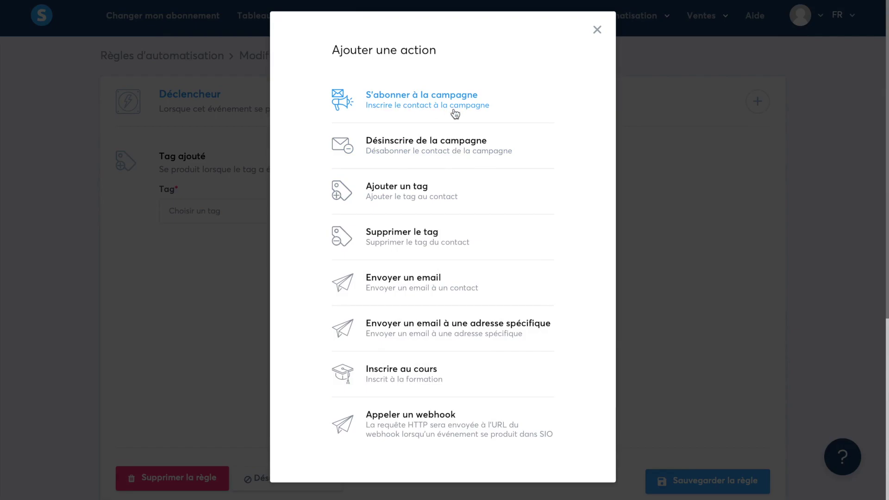
{"action": "left_click", "coordinate": [442, 145]}
{"action": "left_click", "coordinate": [762, 102]}
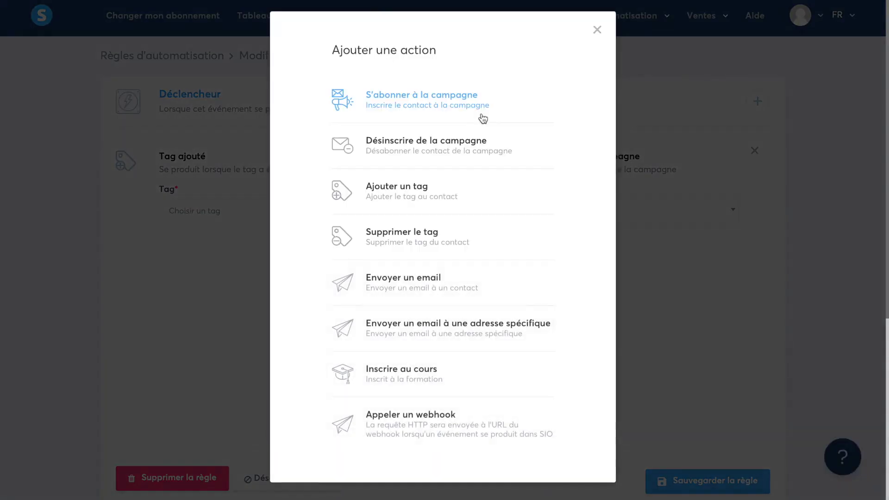
{"action": "left_click", "coordinate": [472, 104]}
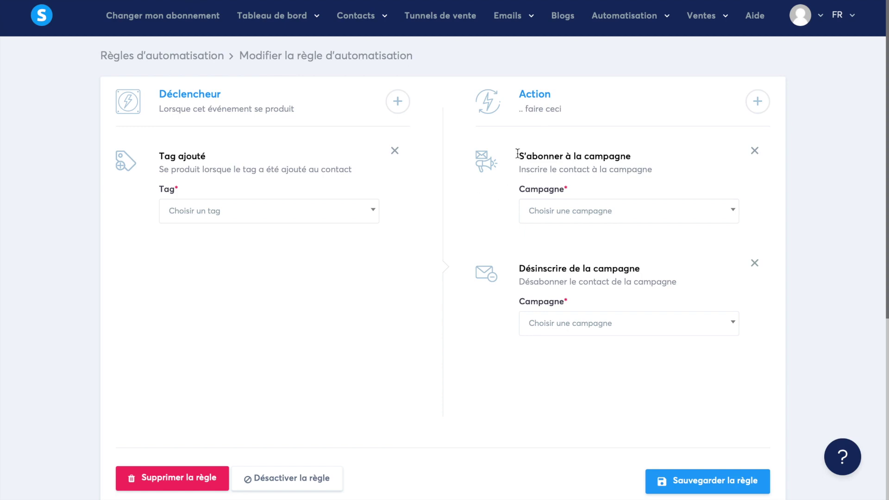
Remove both campaign actions and the "Tag ajouté" trigger from the rule.
{"action": "left_click", "coordinate": [754, 150]}
{"action": "left_click", "coordinate": [754, 151]}
{"action": "left_click", "coordinate": [395, 150]}
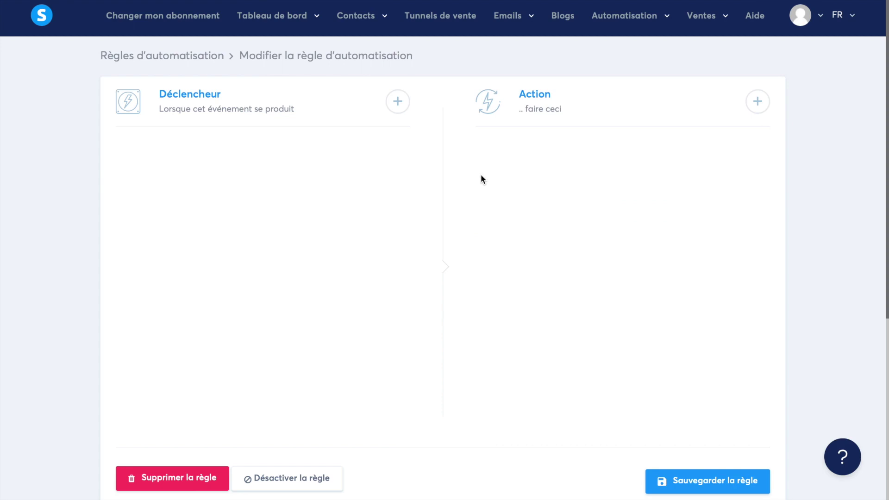
{"action": "left_click_drag", "start_coordinate": [295, 54], "coordinate": [532, 54]}
{"action": "left_click", "coordinate": [526, 64]}
{"action": "mouse_move", "coordinate": [615, 28]}
{"action": "left_click_drag", "start_coordinate": [176, 109], "coordinate": [323, 118]}
{"action": "left_click", "coordinate": [322, 157]}
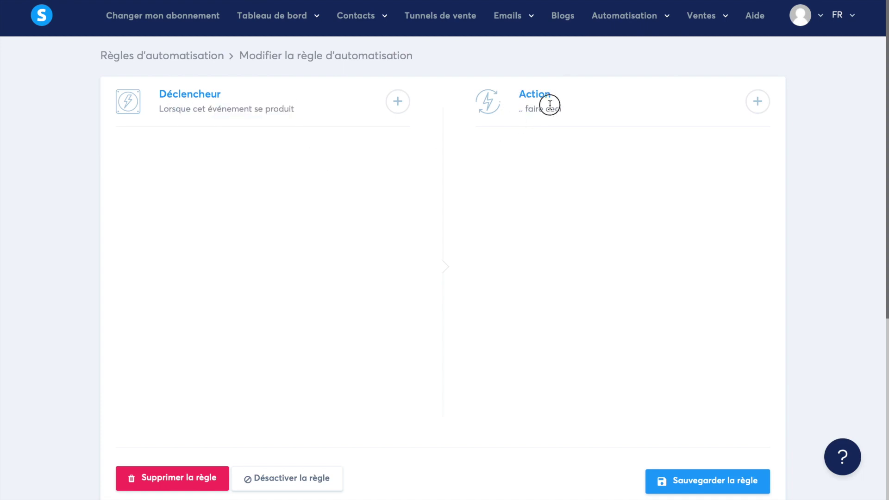